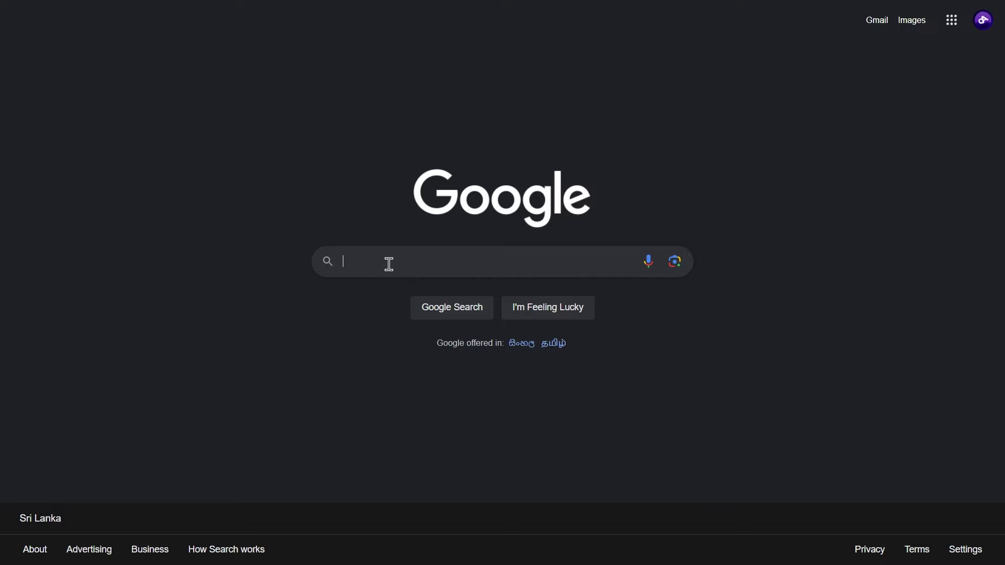
Step: Search Google for "canva" and open the sign-up option on the Canva website
click(388, 263)
text(canva)
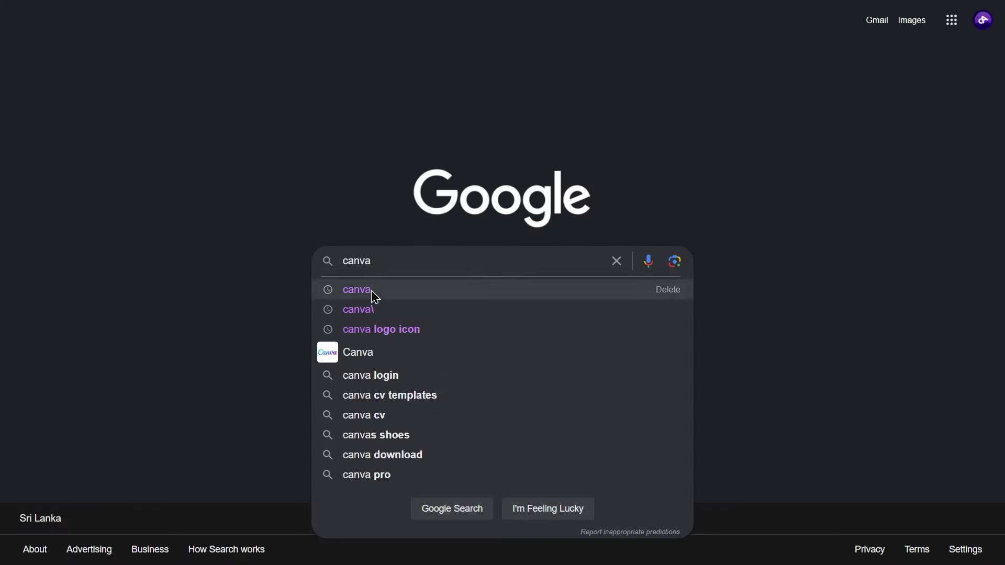
click(372, 293)
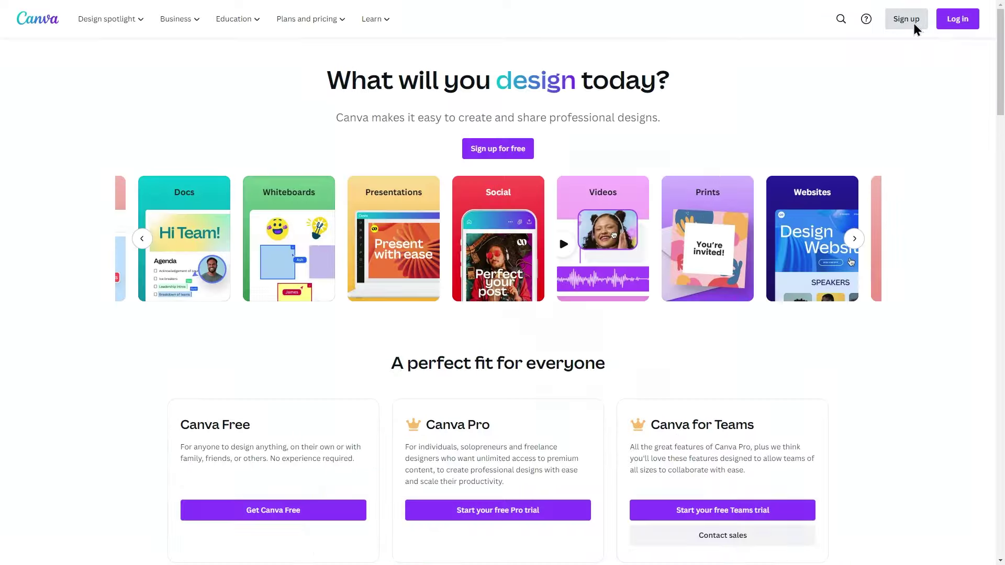
click(827, 53)
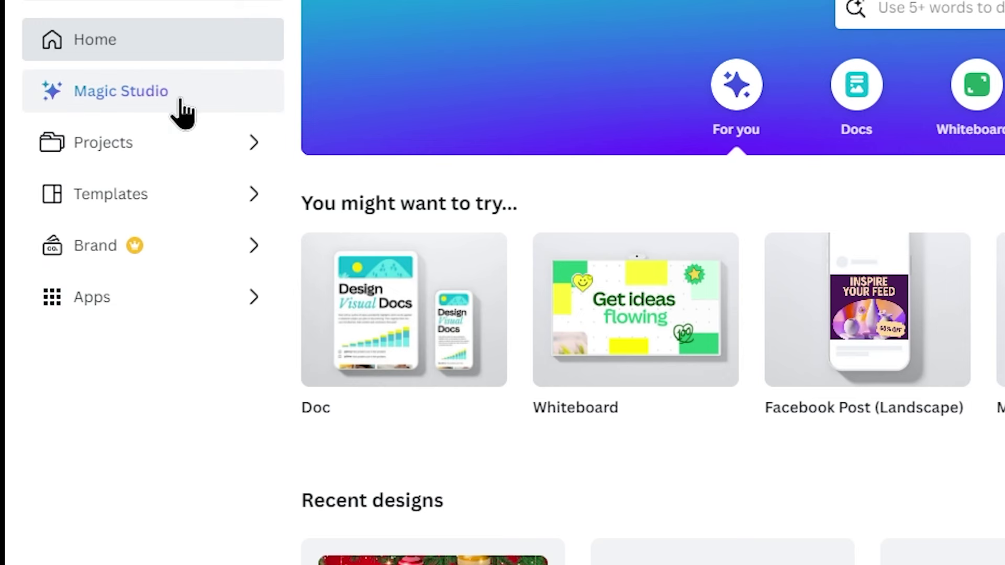
Step: Open the Projects page and look through the saved designs and uploaded images
click(104, 156)
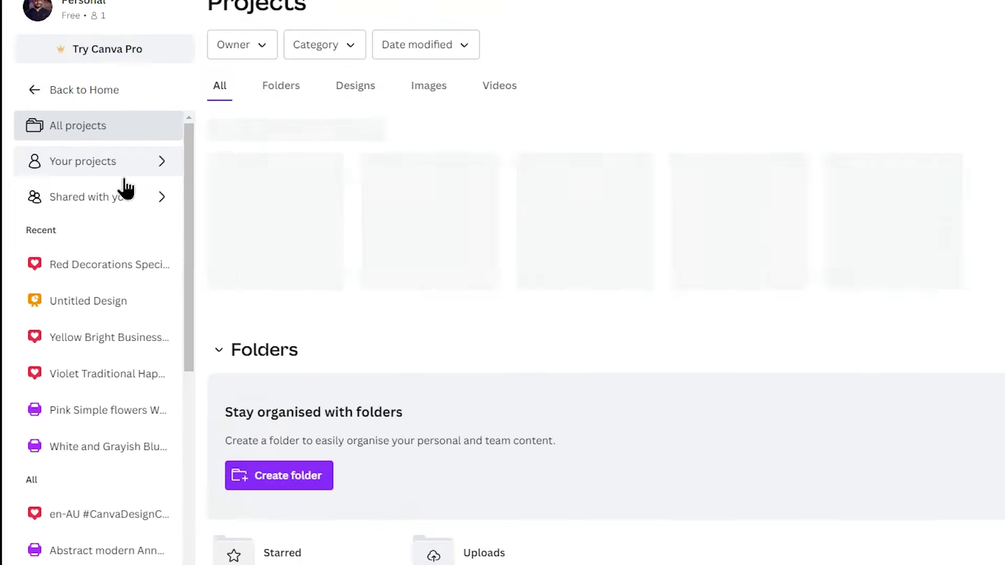
scroll(456, 292, down, 10)
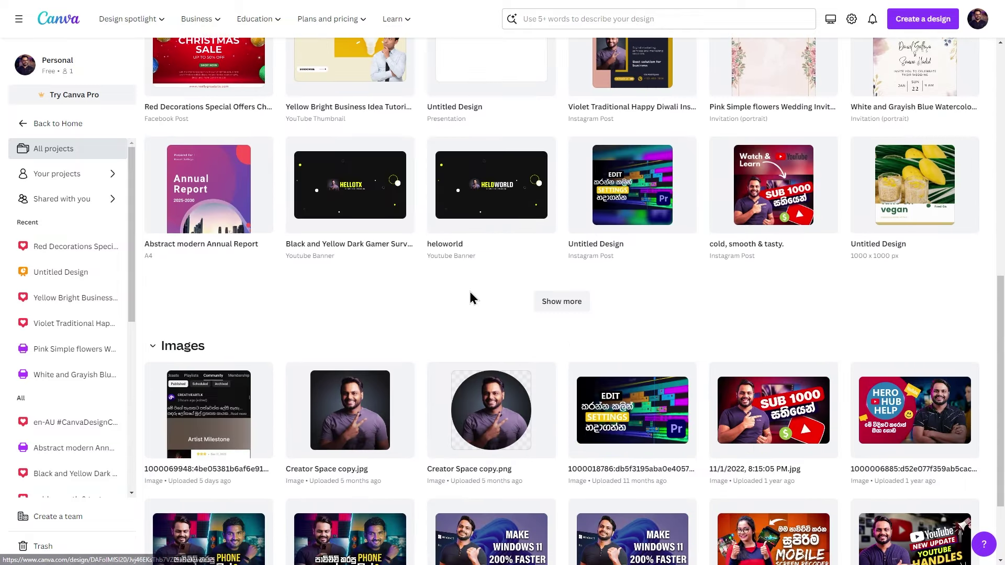
scroll(470, 297, down, 2)
scroll(470, 297, up, 4)
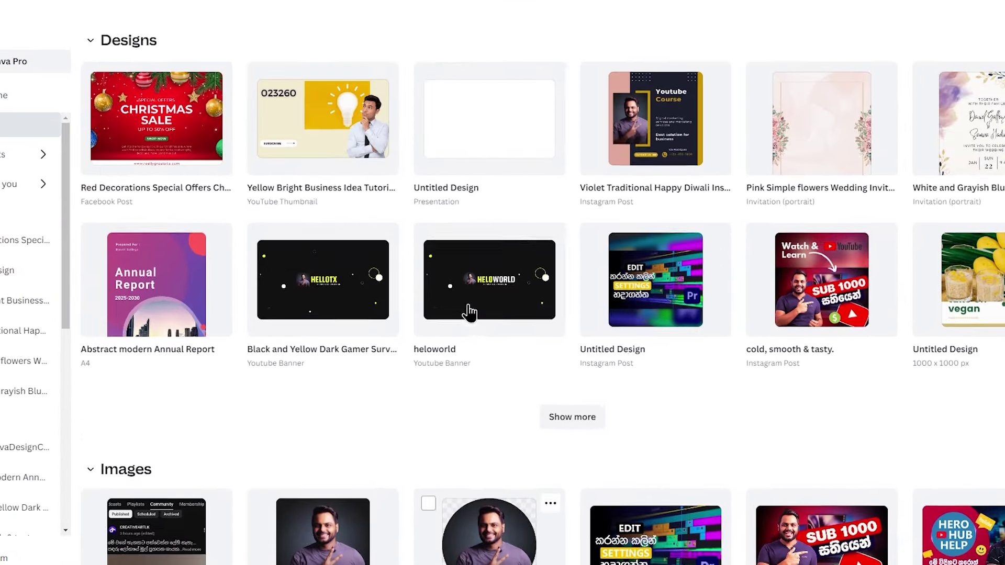
scroll(472, 314, down, 4)
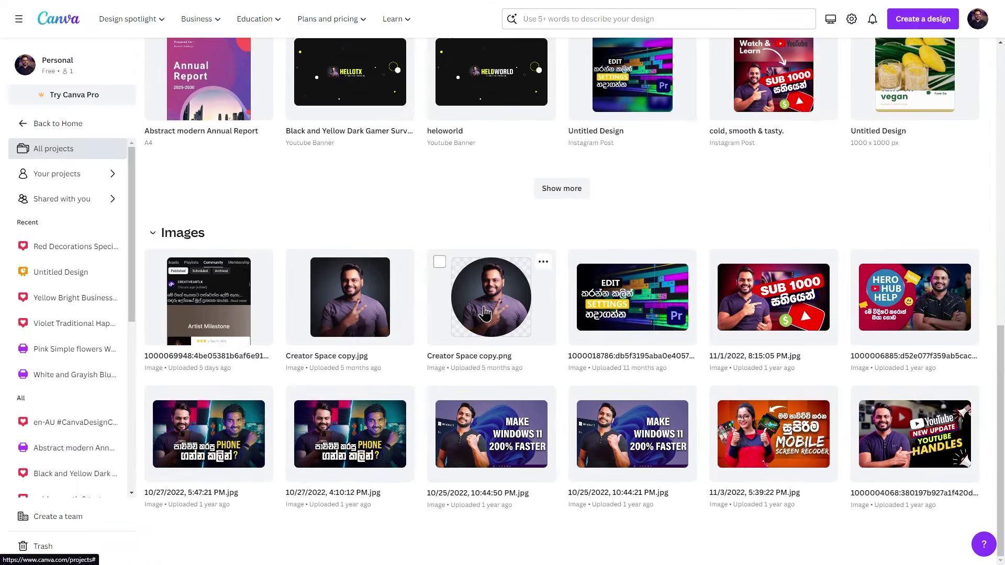
scroll(524, 293, up, 2)
scroll(545, 259, up, 1)
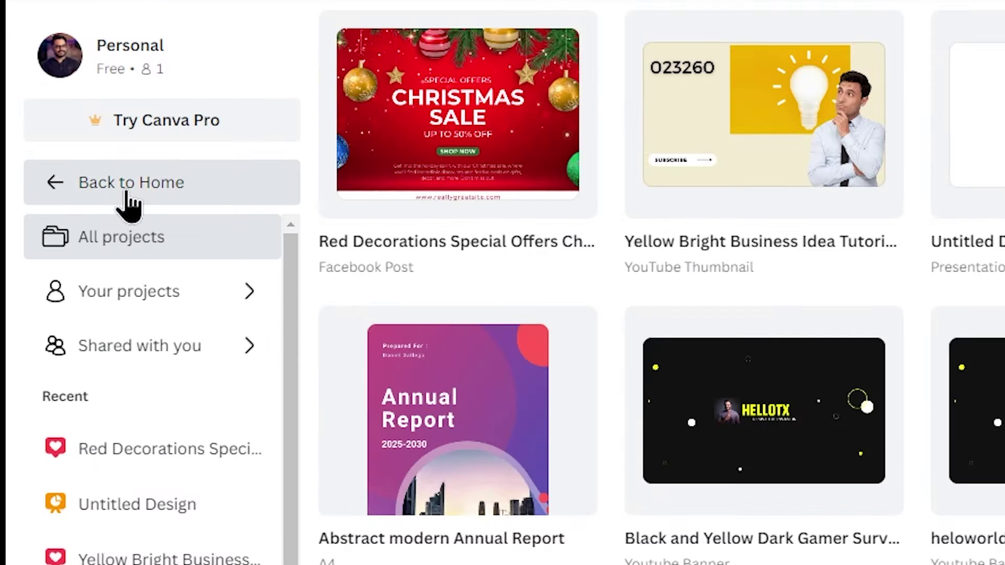
Step: Return to the home page and browse the full template library, including trending, business card and Instagram post templates
click(55, 128)
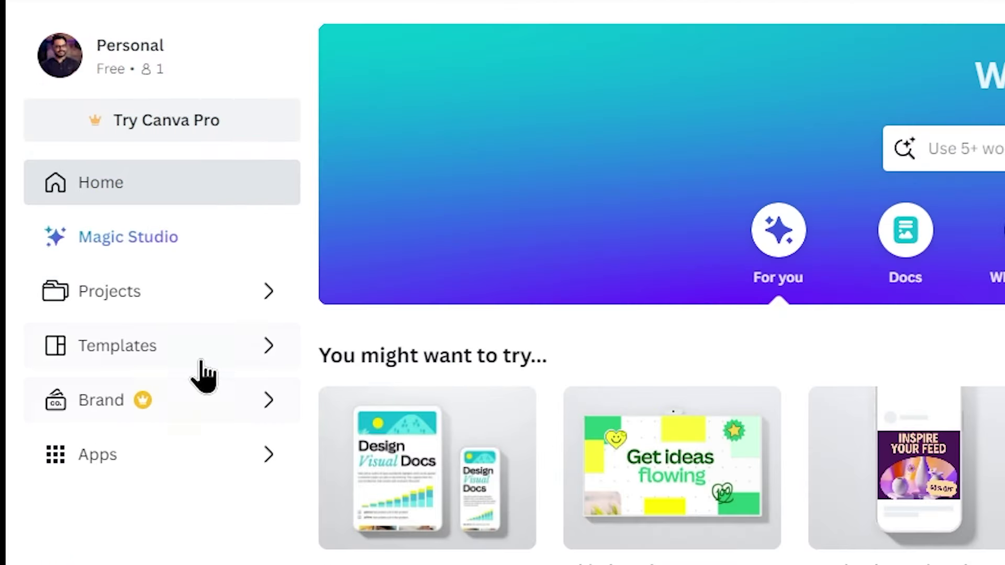
click(145, 346)
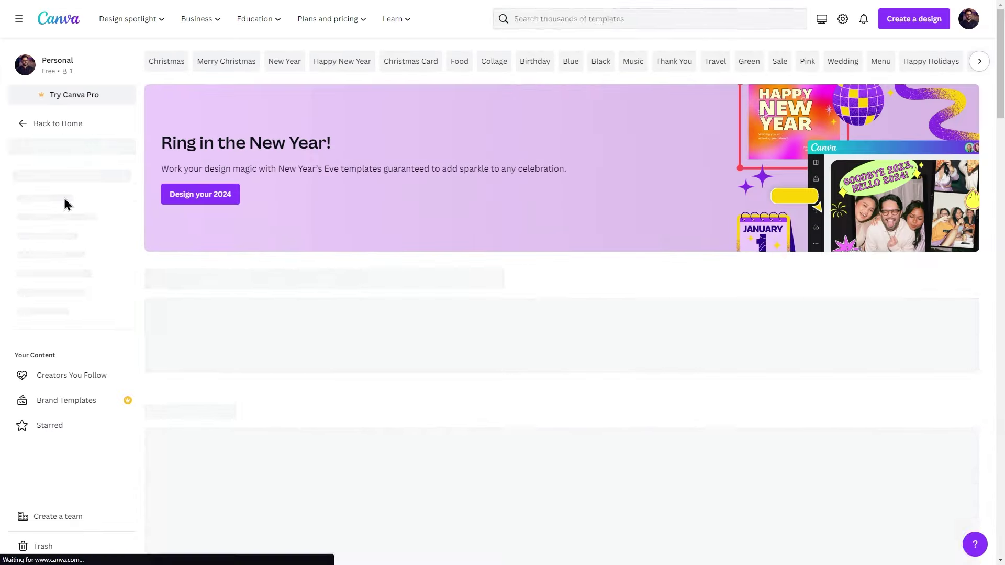
scroll(401, 260, down, 3)
scroll(401, 260, down, 15)
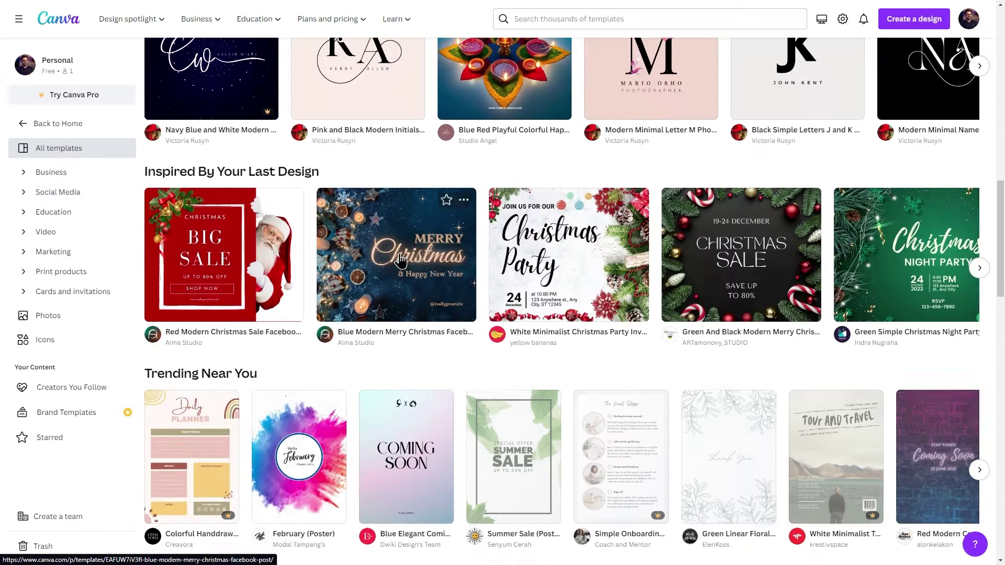
scroll(400, 261, down, 3)
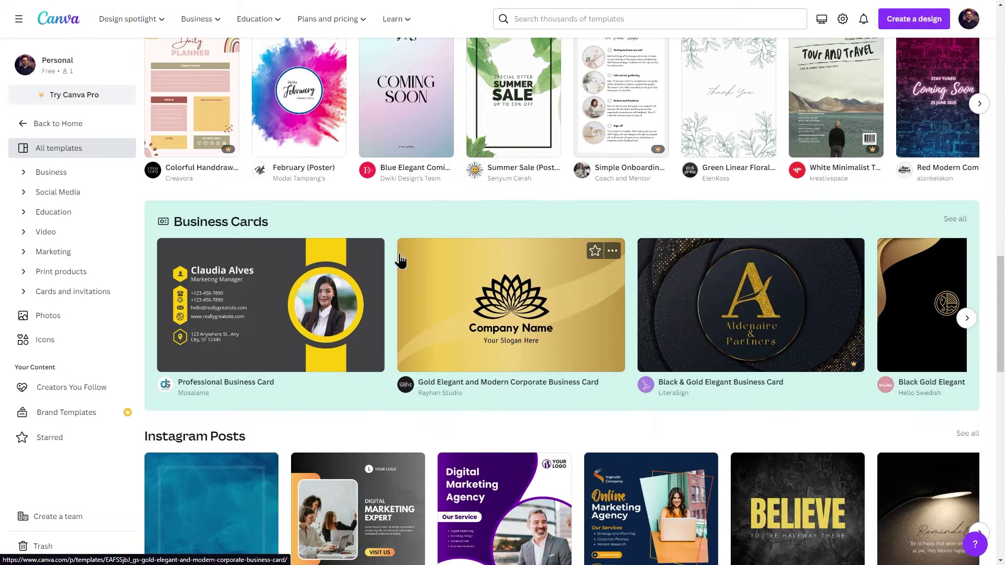
scroll(401, 261, down, 5)
scroll(400, 260, up, 9)
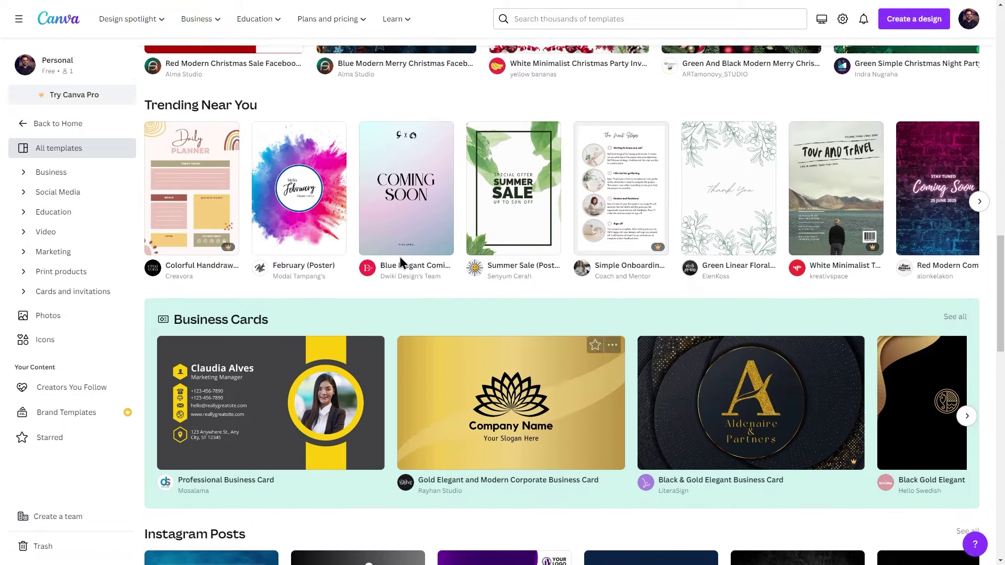
scroll(400, 260, up, 2)
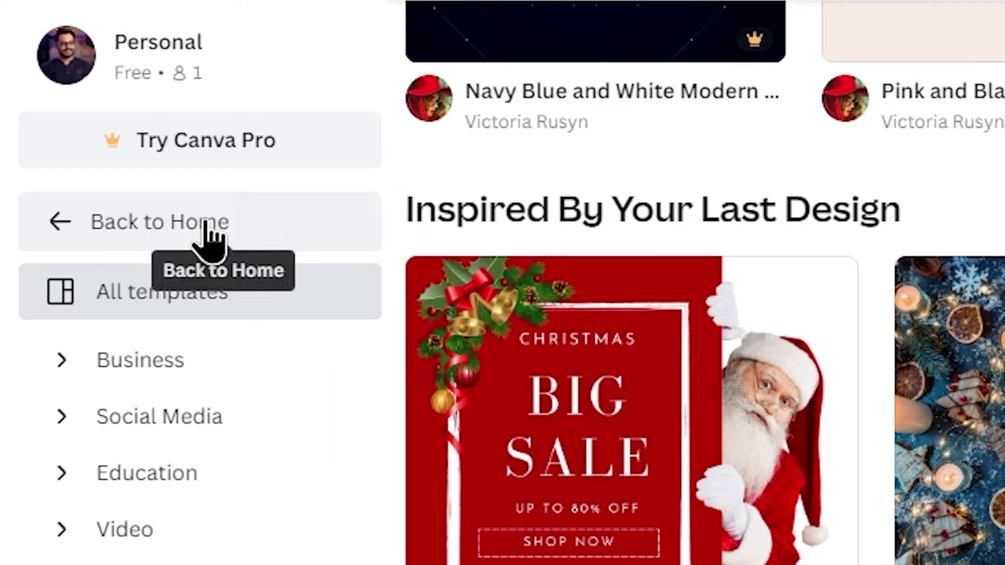
Step: From the home page, search the templates for "youtube thumbnail" and open the YouTube Thumbnail 1280 × 720 px category
click(72, 124)
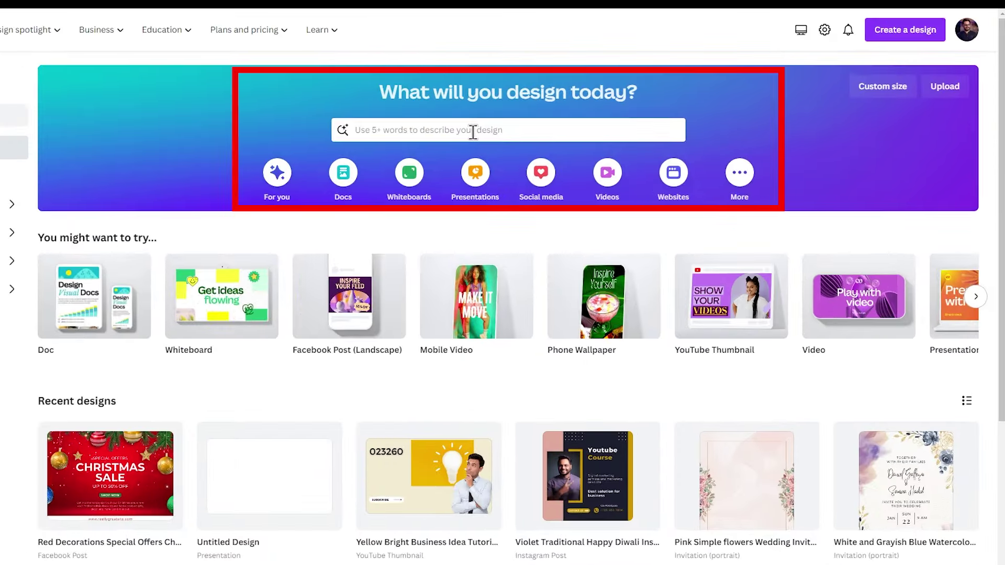
scroll(473, 131, down, 5)
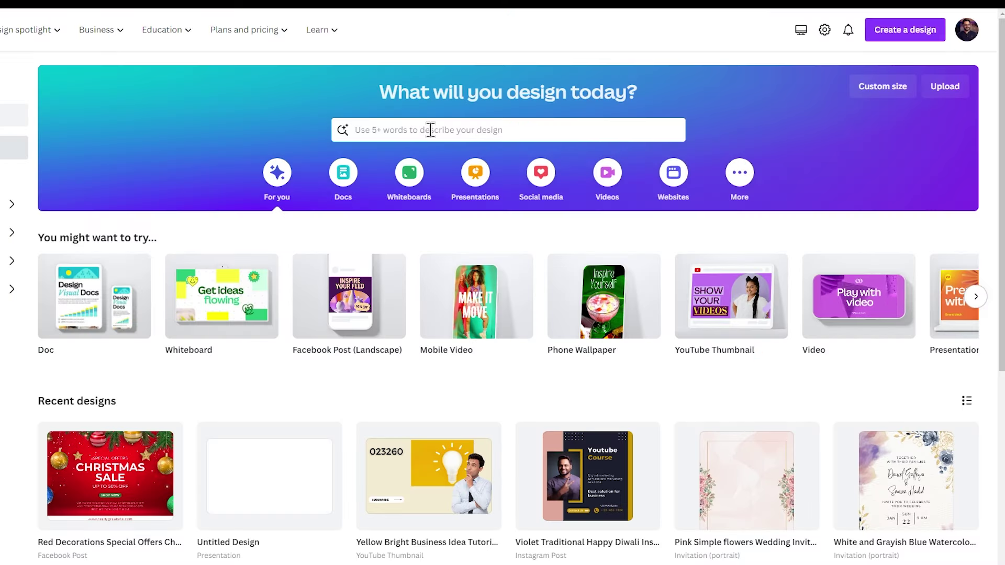
click(429, 130)
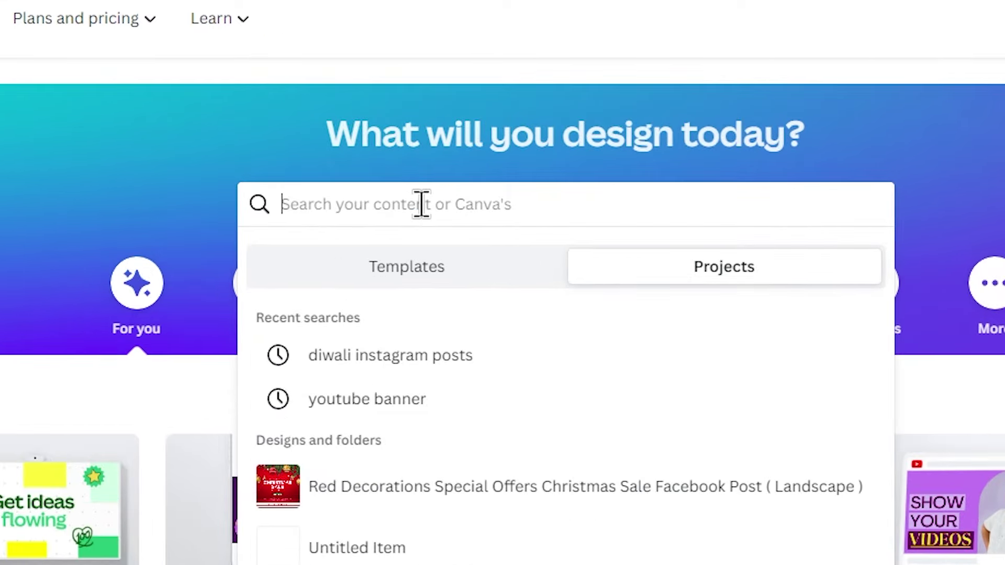
text(youtube thumbnail)
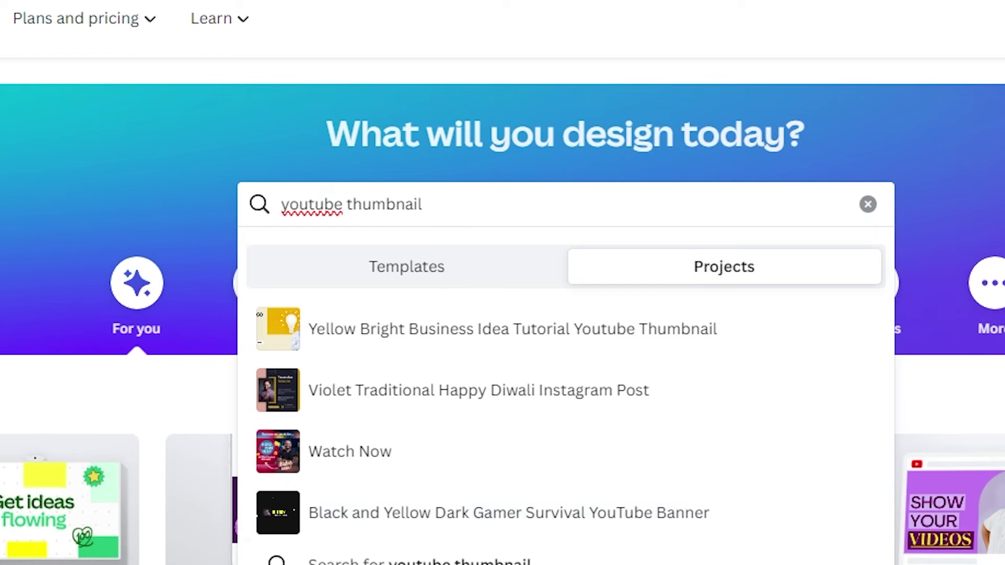
scroll(466, 116, down, 1)
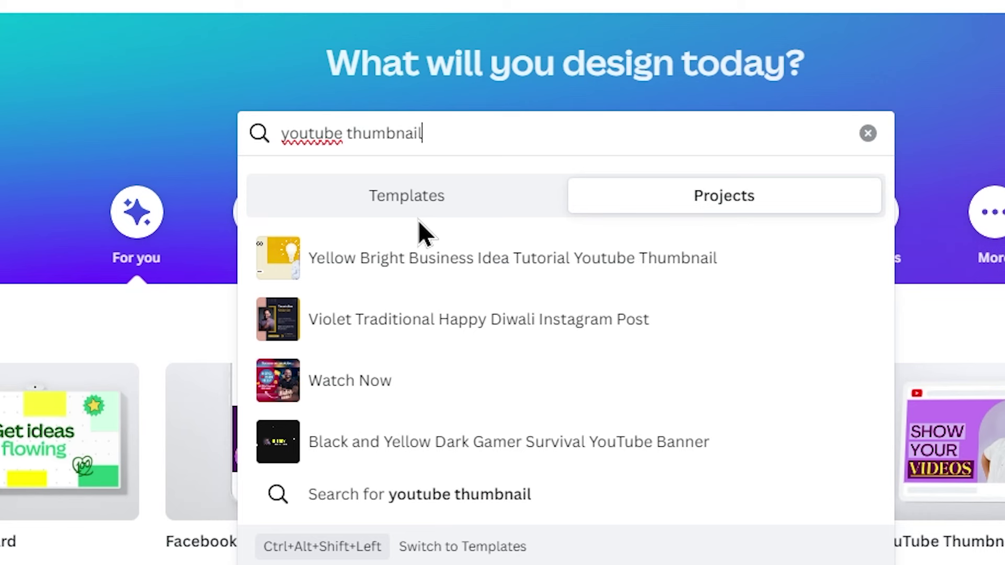
click(450, 204)
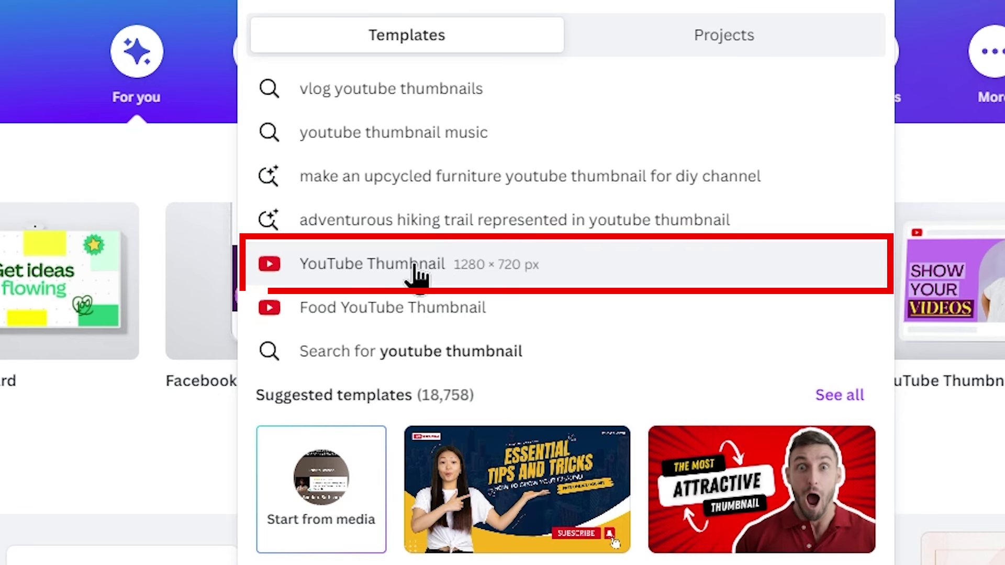
click(443, 270)
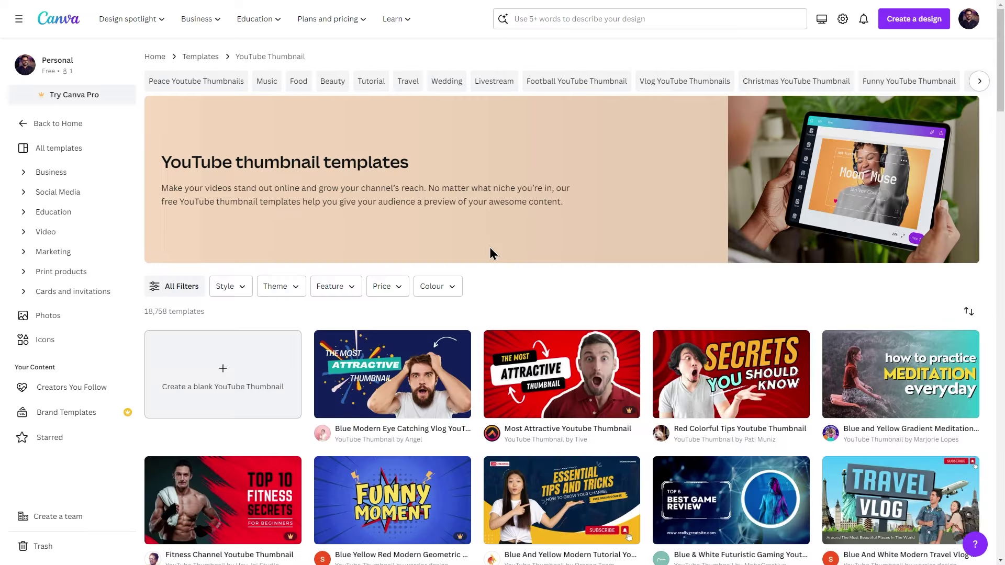
Step: Look through the YouTube thumbnail templates and open the red "Passive Income Ideas" template for editing
scroll(619, 365, down, 7)
scroll(619, 365, down, 1)
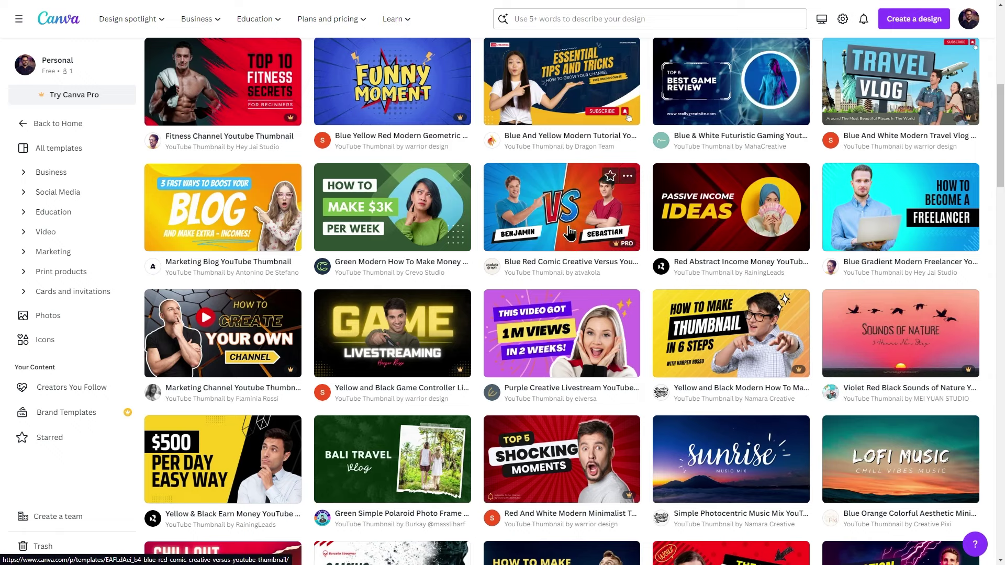
scroll(570, 233, up, 1)
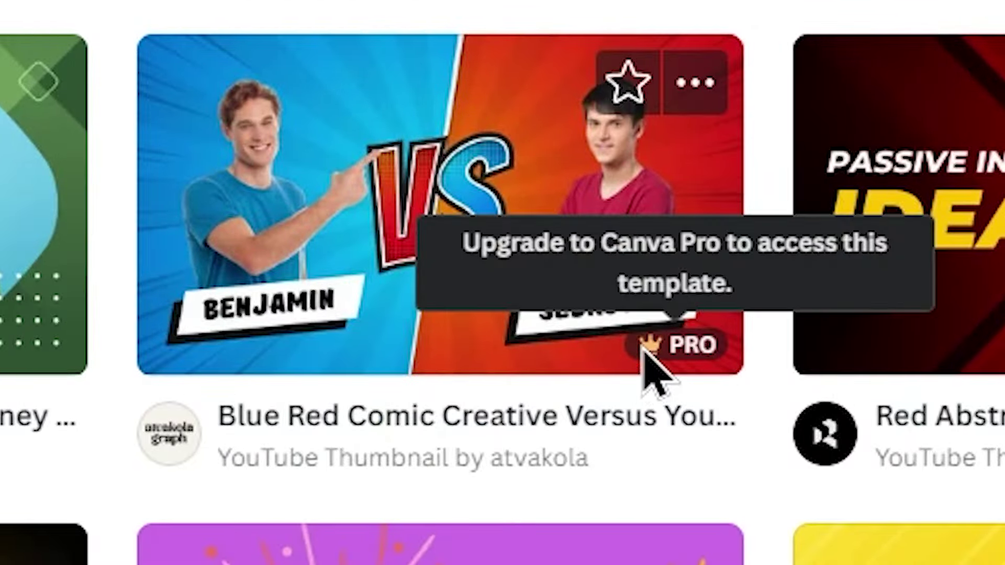
mouse_move(666, 361)
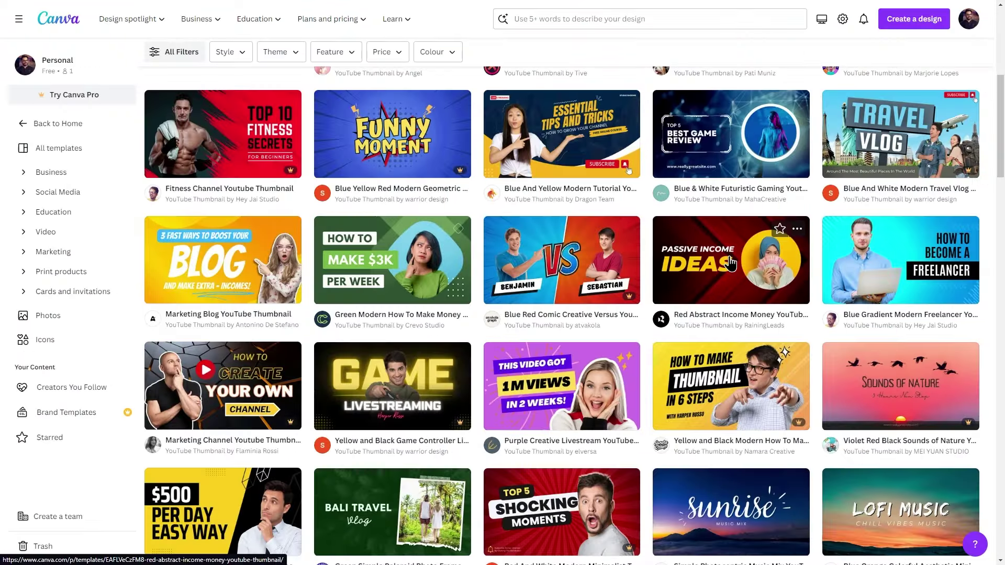
click(730, 263)
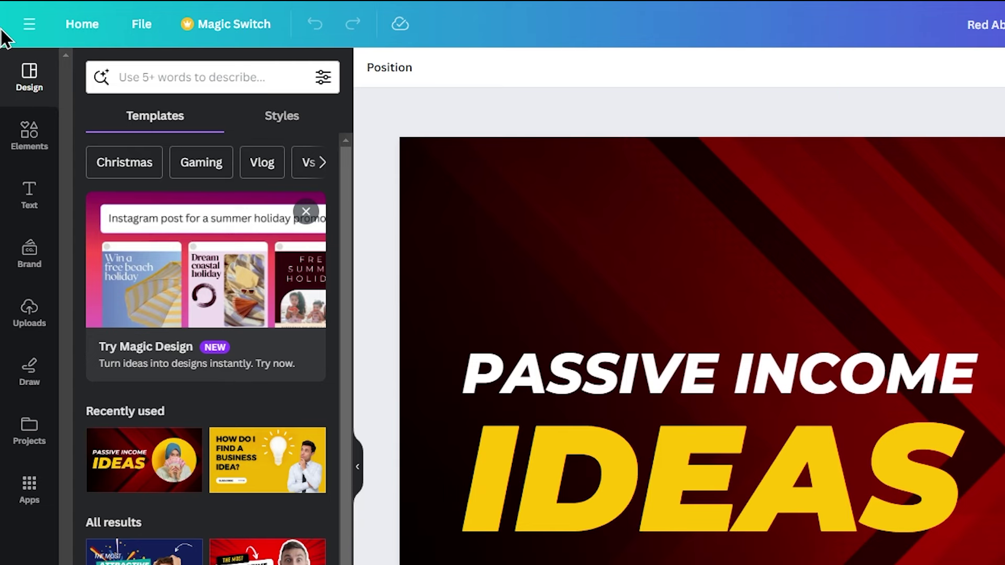
Step: Examine the editor's template search suggestions and the thumbnail templates offered for the current design
click(189, 71)
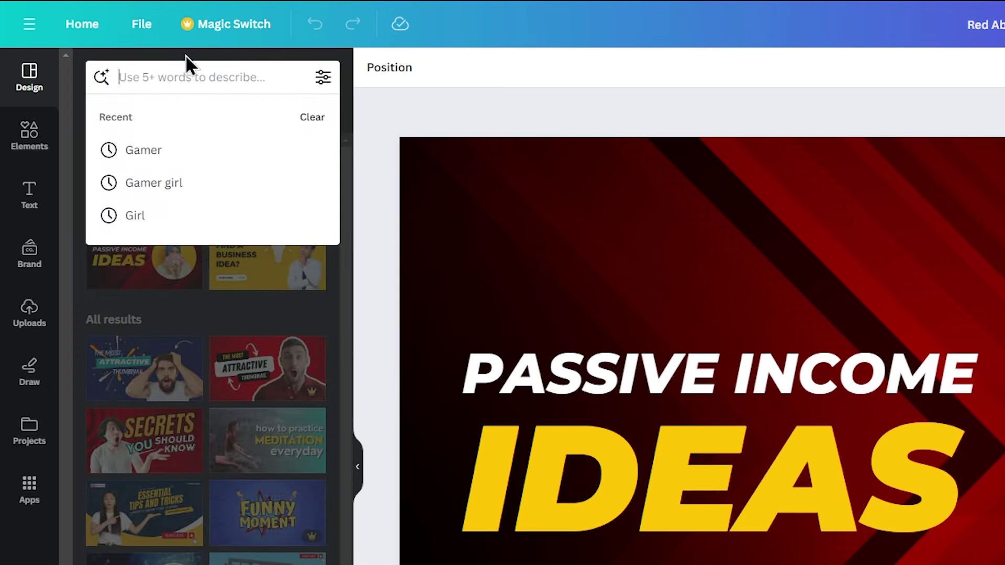
click(186, 54)
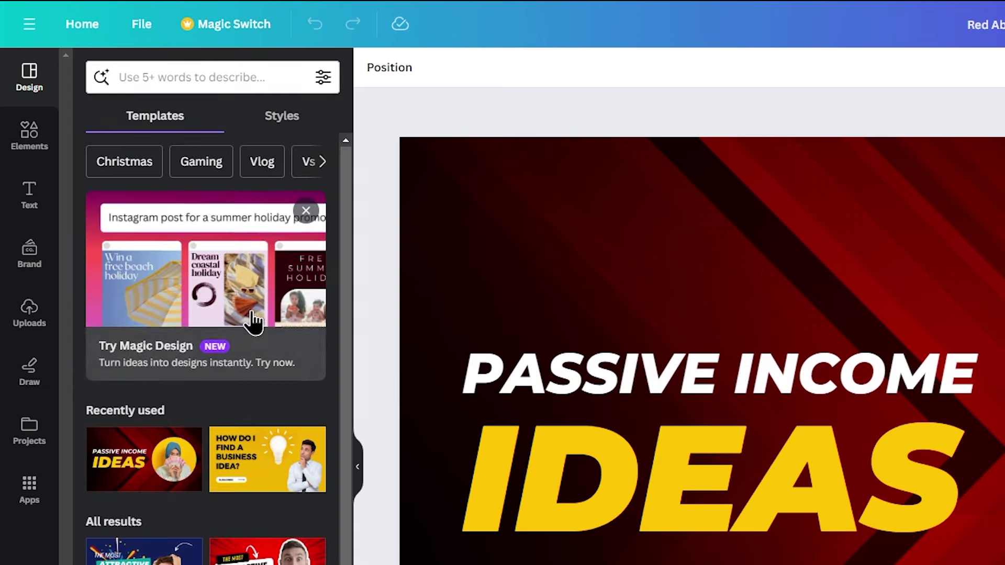
scroll(253, 316, down, 15)
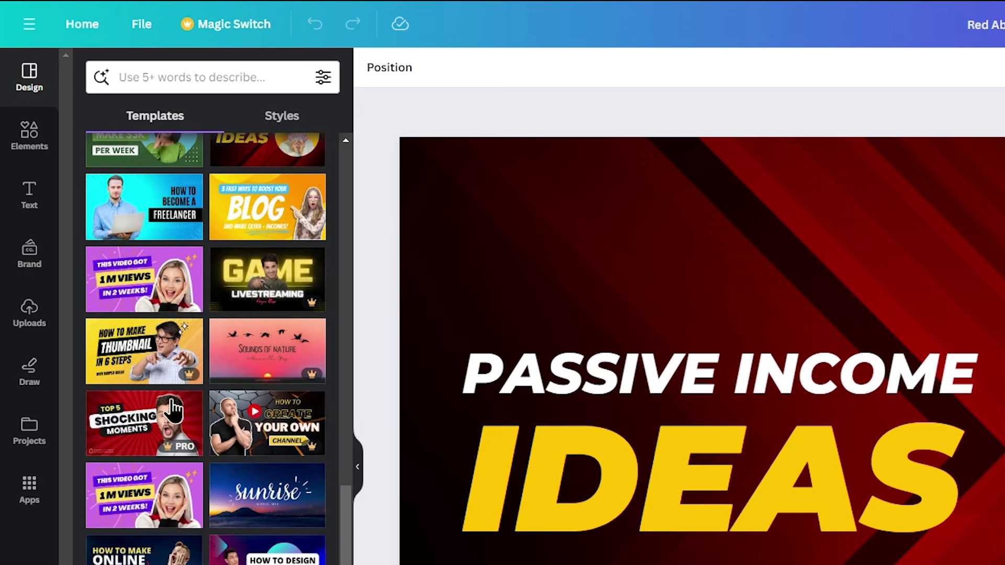
scroll(186, 447, down, 5)
scroll(186, 445, down, 9)
scroll(183, 428, up, 4)
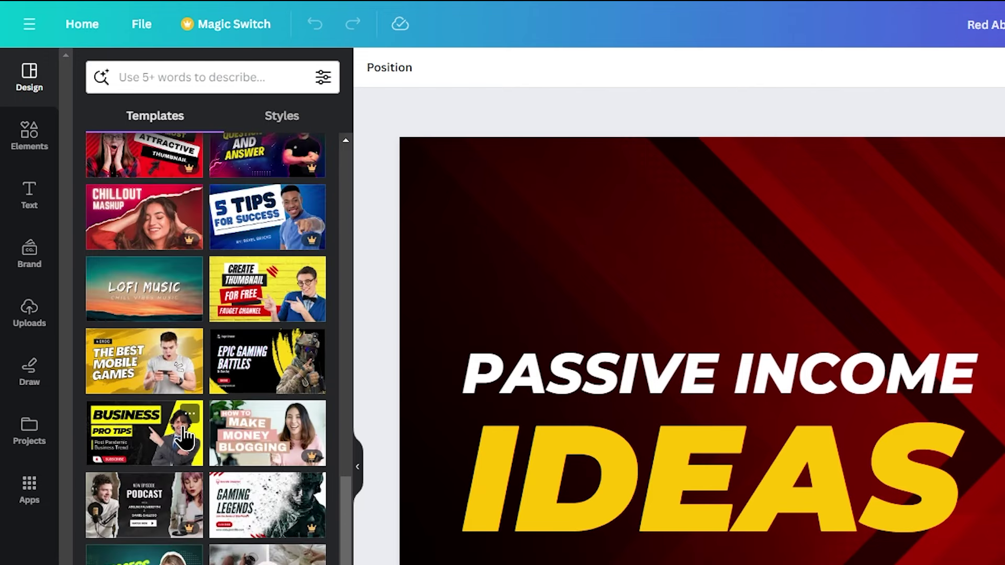
scroll(160, 369, up, 1)
scroll(160, 370, up, 3)
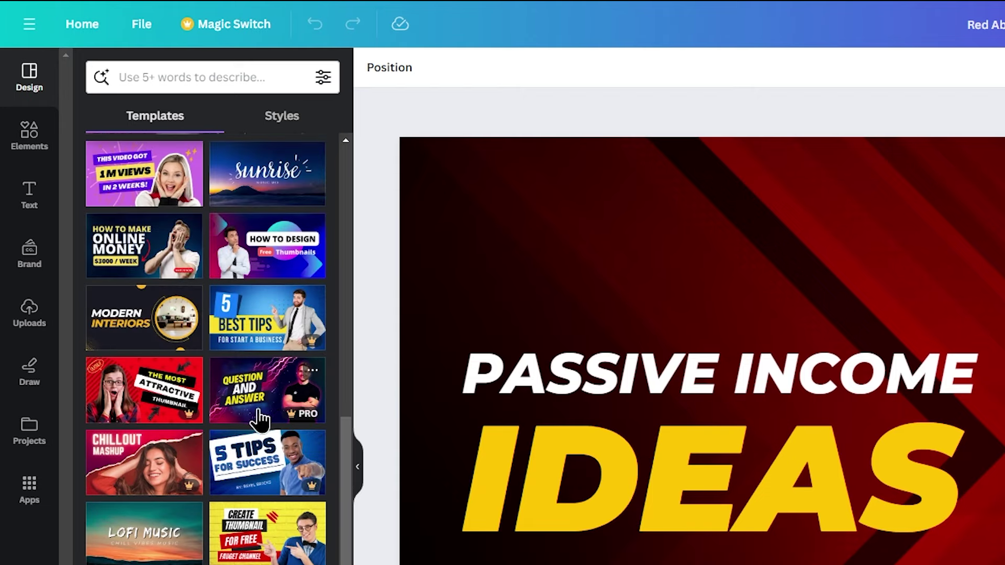
scroll(190, 198, up, 10)
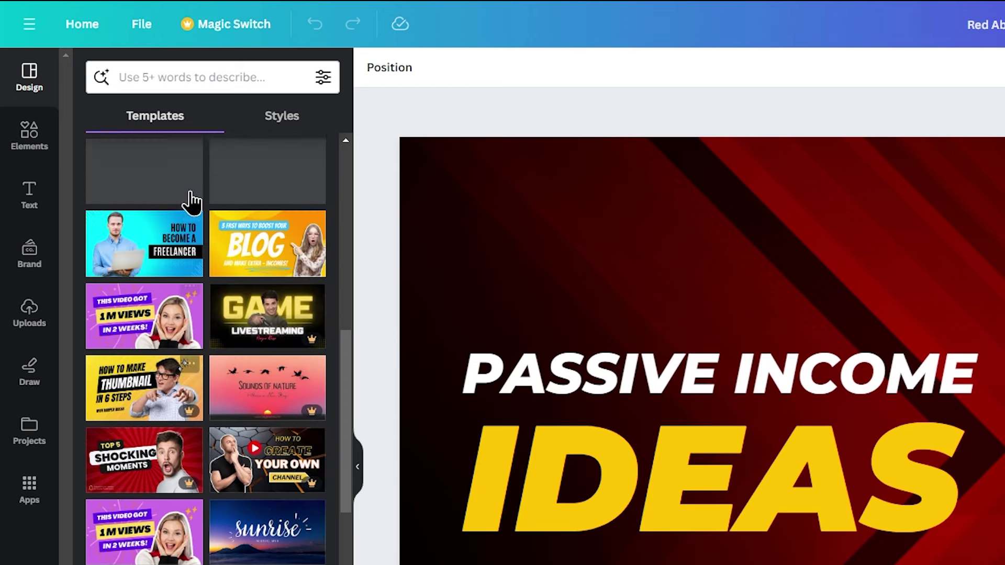
scroll(184, 241, up, 2)
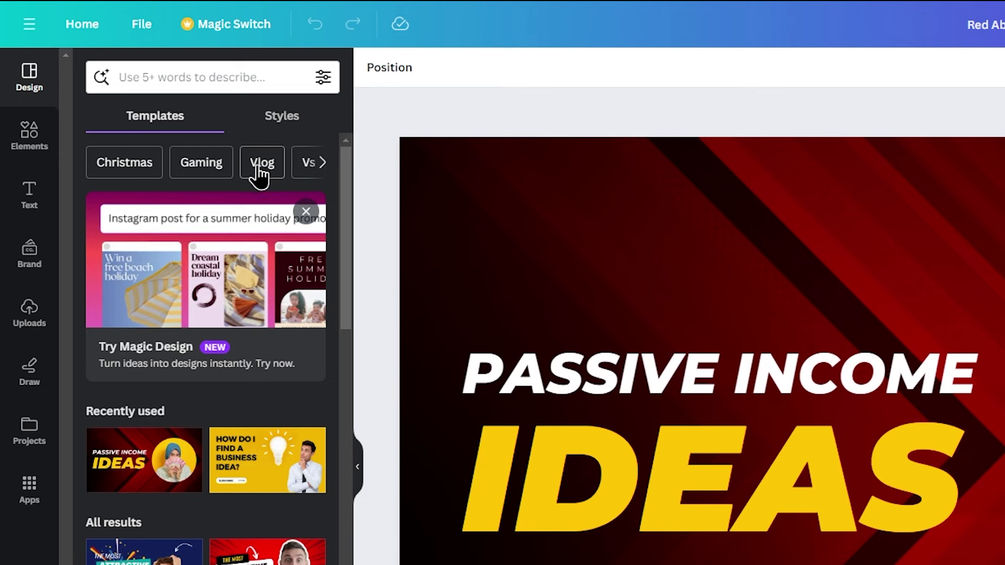
Step: Show the design styles and examine the brand kit, combinations, colour palettes and font sets
click(283, 130)
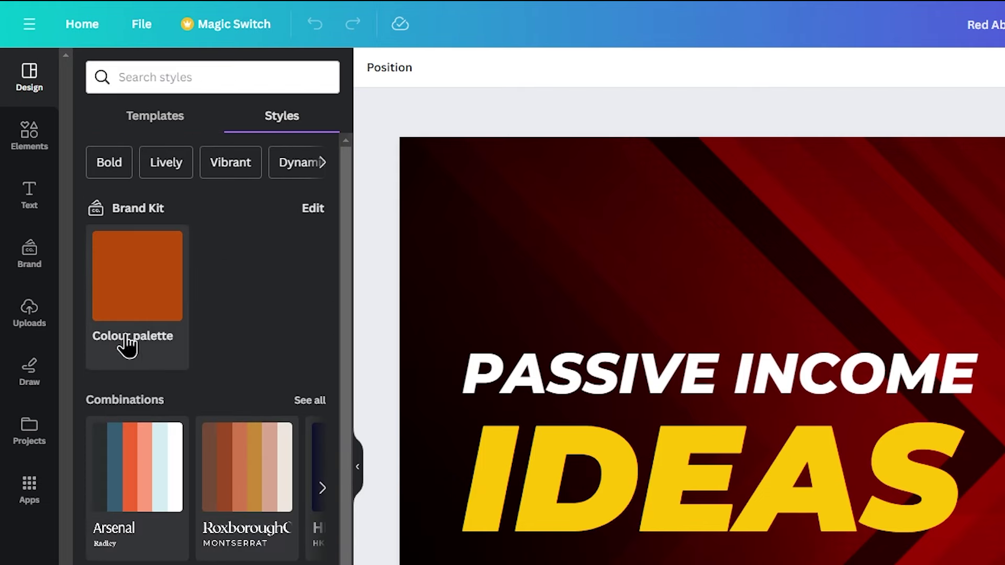
scroll(168, 359, down, 6)
scroll(170, 429, up, 6)
scroll(141, 437, down, 4)
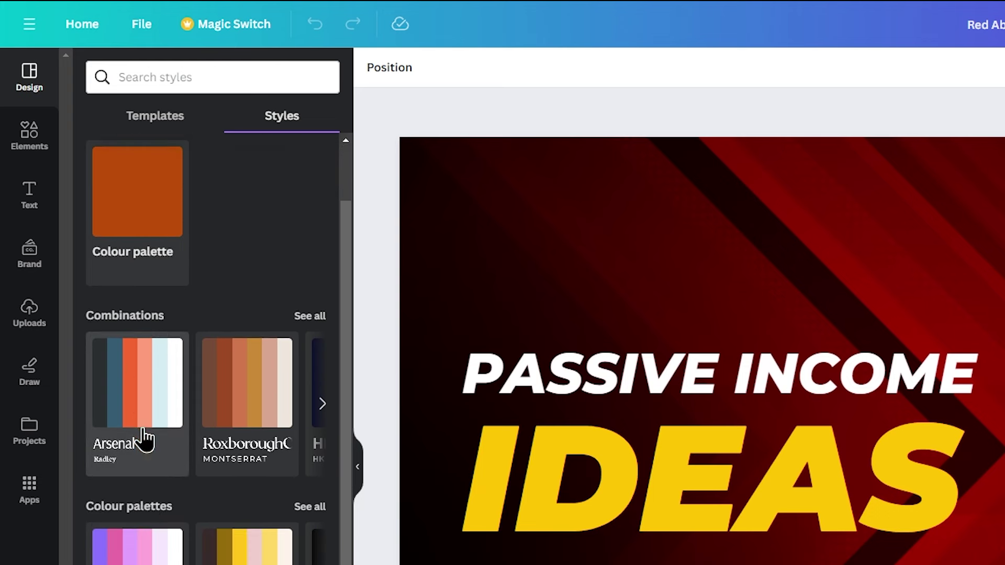
scroll(148, 438, down, 2)
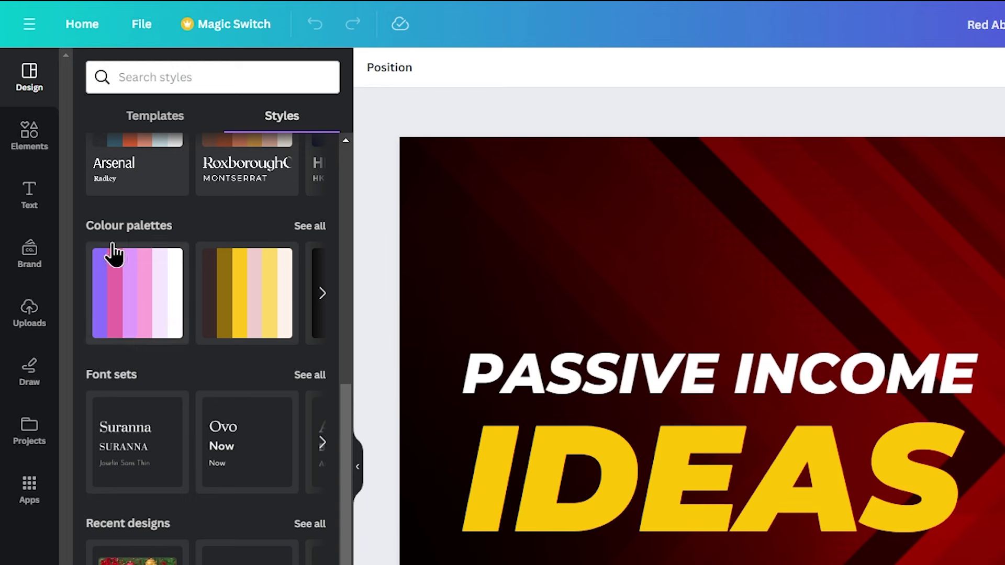
Step: Return to the templates and examine the elements library, from shapes and graphics through stickers, charts and grids to collections
scroll(175, 152, up, 5)
click(171, 116)
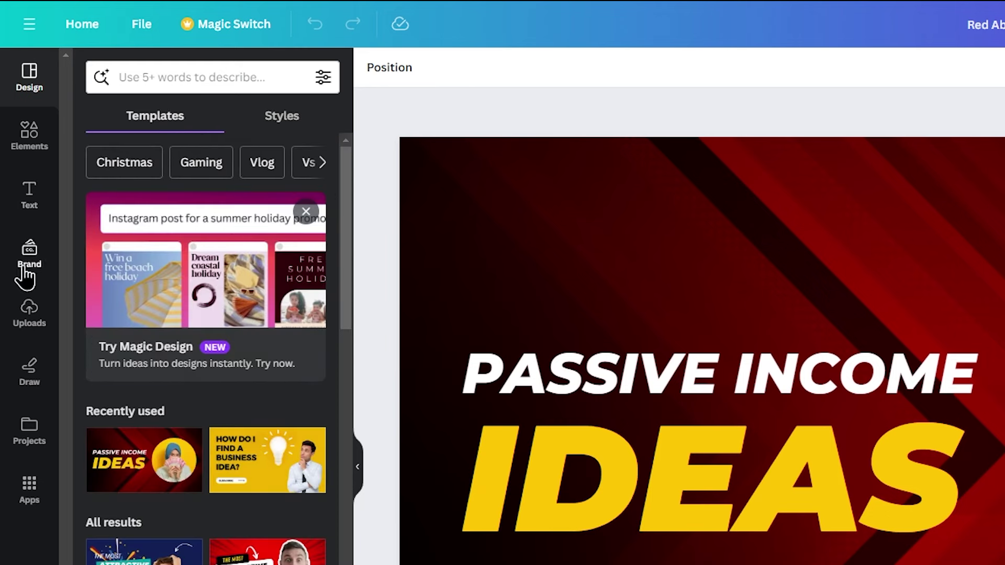
click(35, 145)
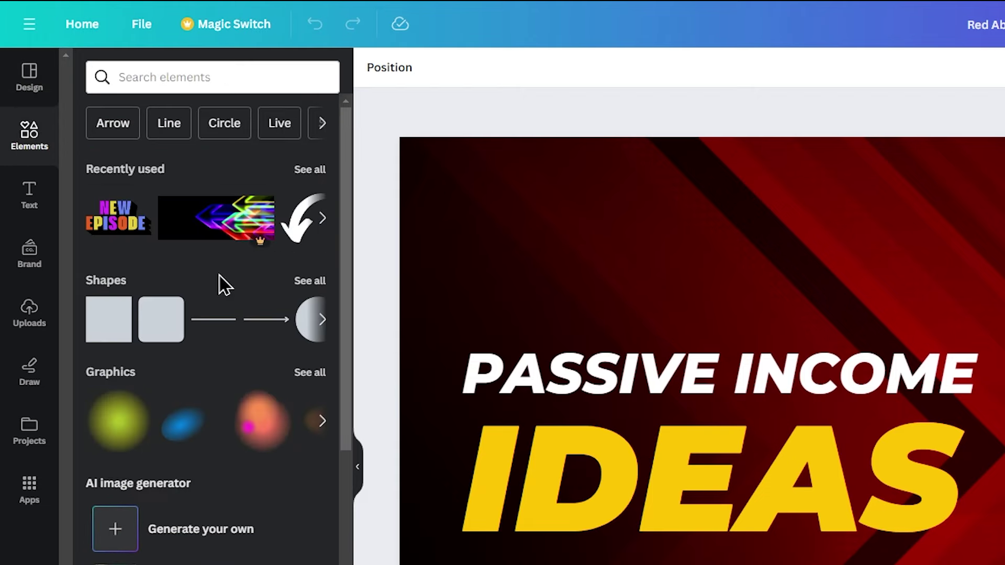
scroll(265, 292, down, 8)
scroll(260, 299, down, 2)
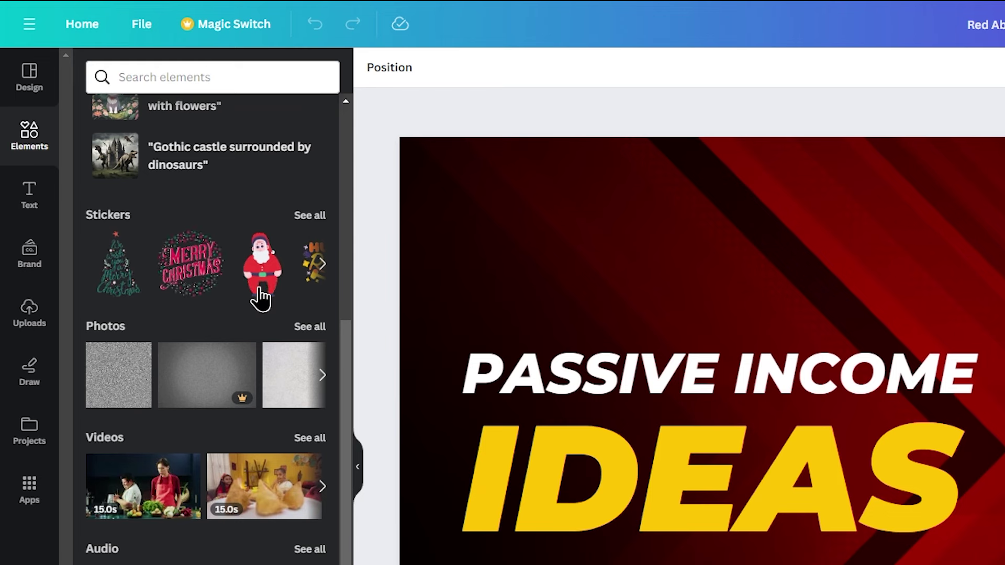
scroll(141, 298, down, 13)
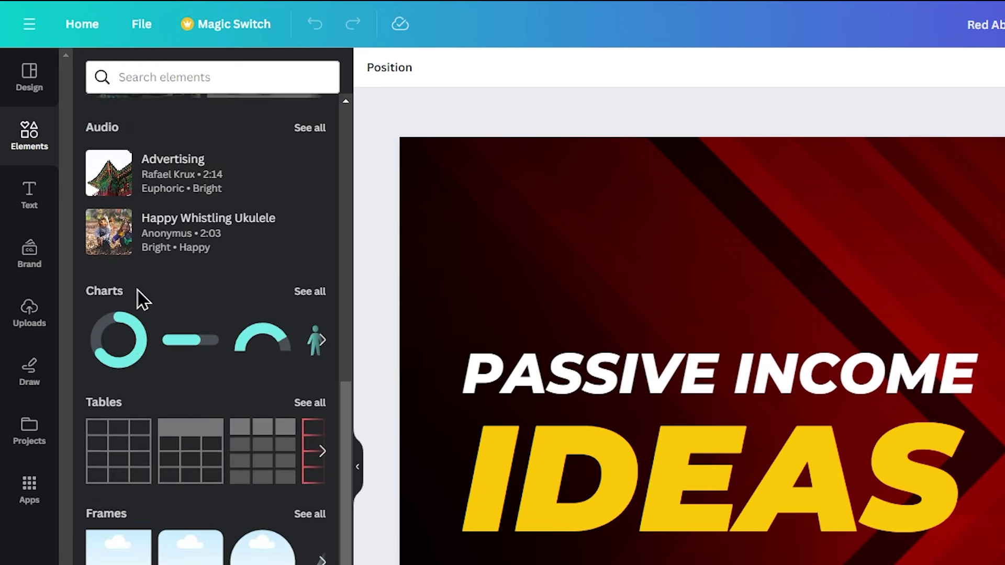
scroll(138, 292, down, 12)
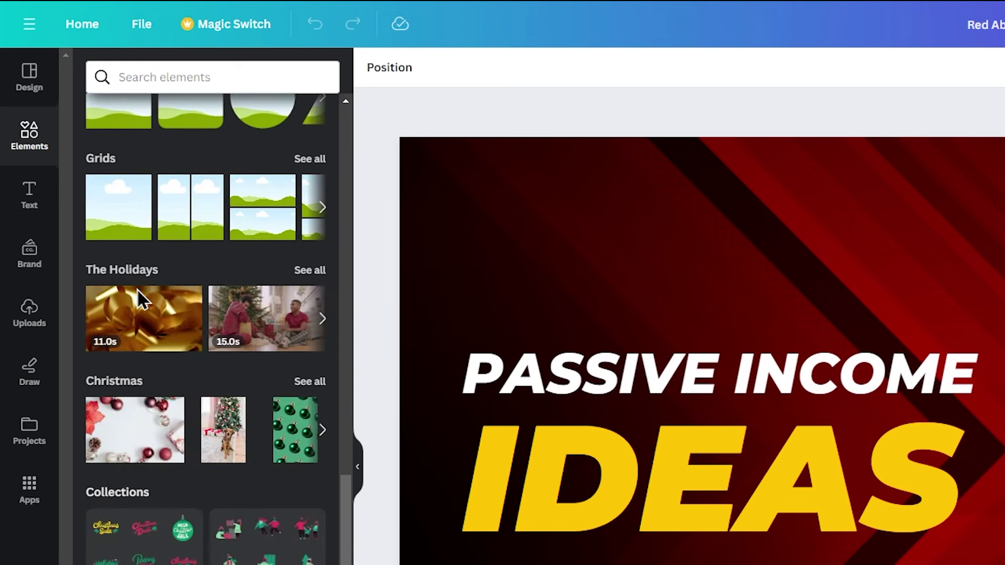
scroll(202, 301, up, 20)
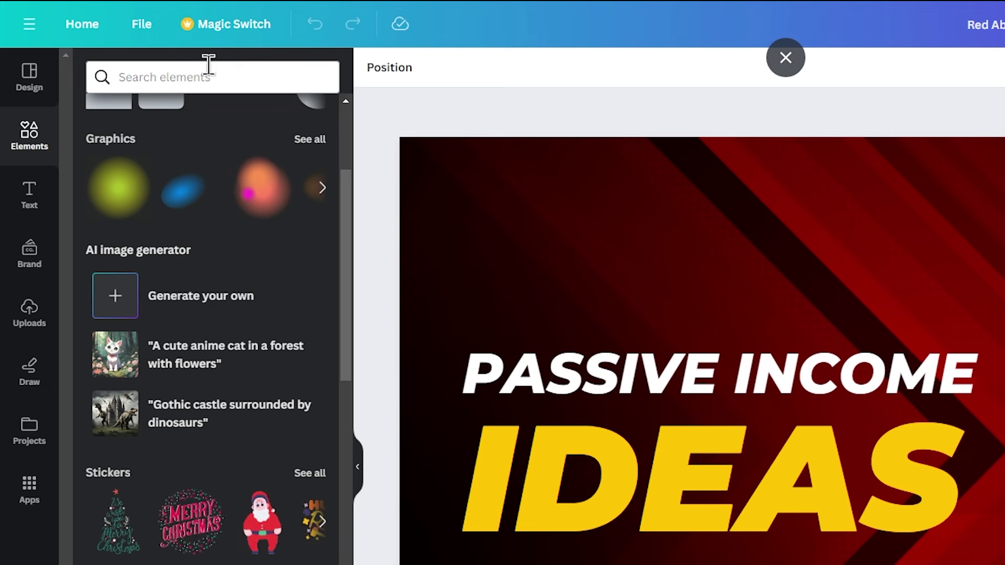
Step: Examine the text options, including the default text styles and the ready-made font combinations
click(34, 208)
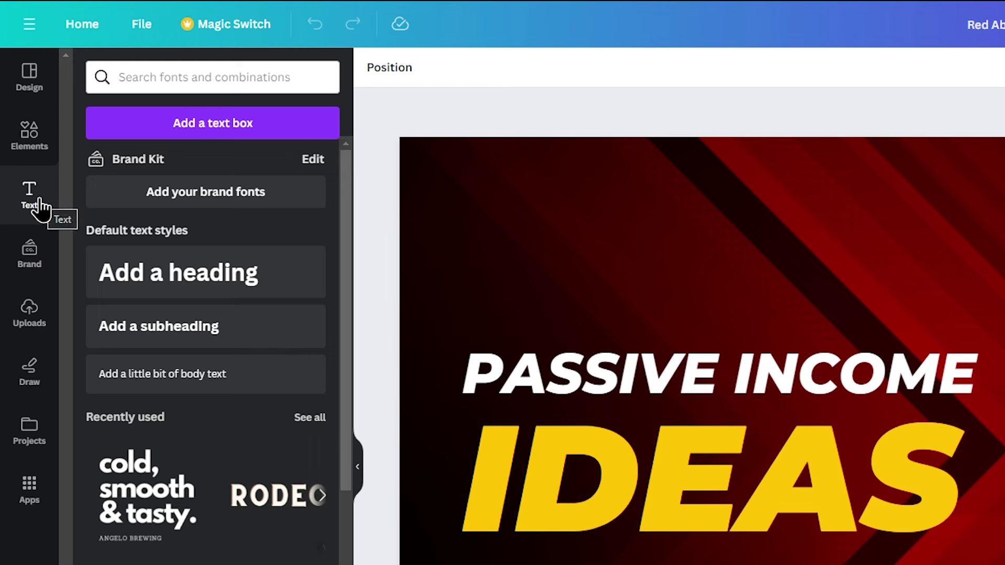
scroll(221, 224, down, 5)
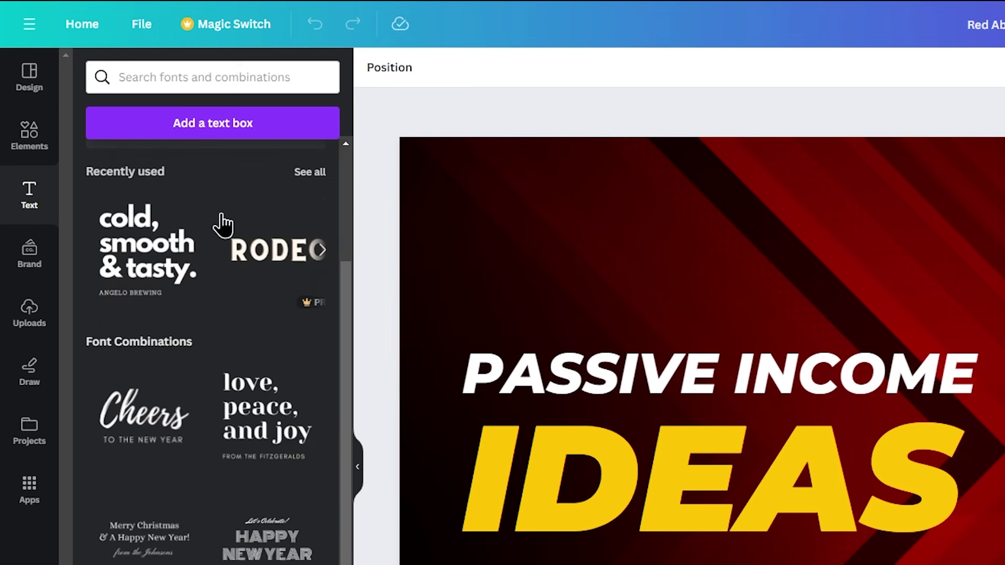
scroll(222, 225, down, 8)
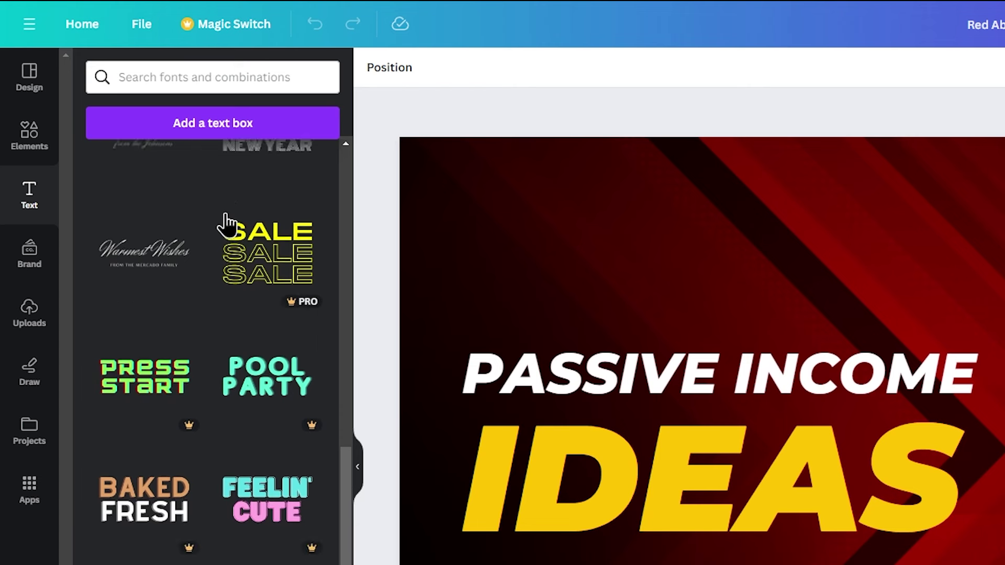
drag(226, 223, 515, 228)
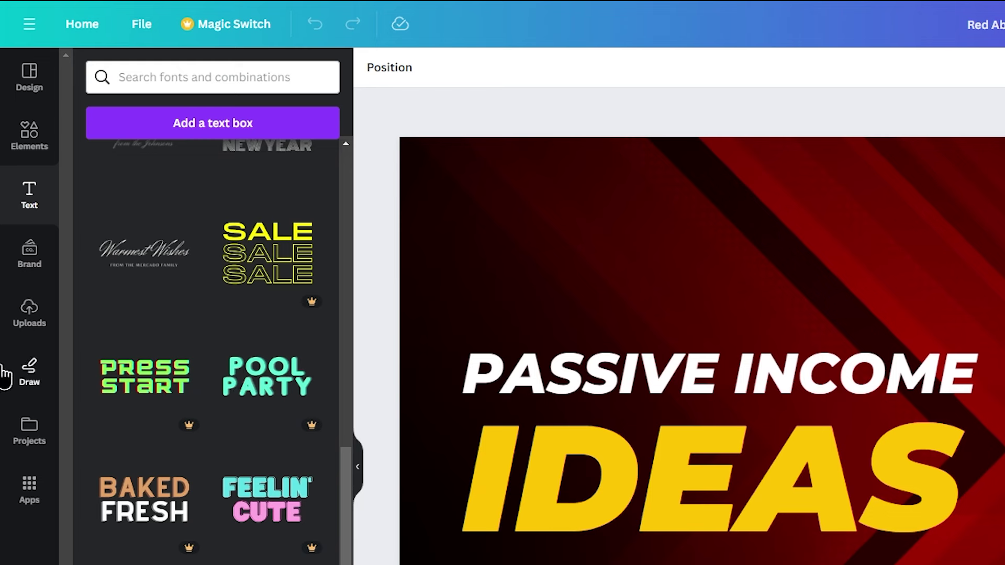
Step: Examine the Brand Kit assets, the uploaded images, the drawing tools and the saved projects
click(30, 262)
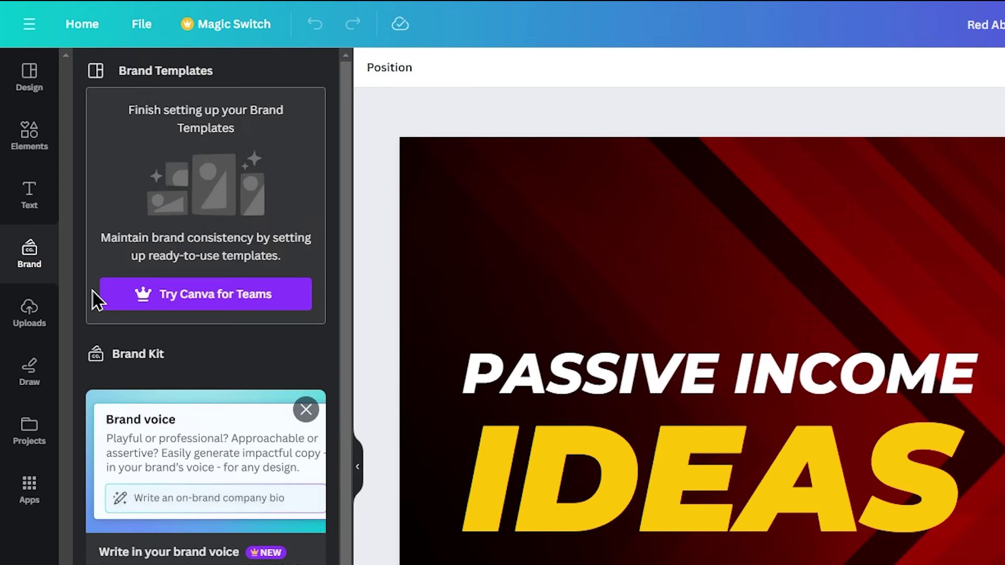
scroll(134, 309, down, 8)
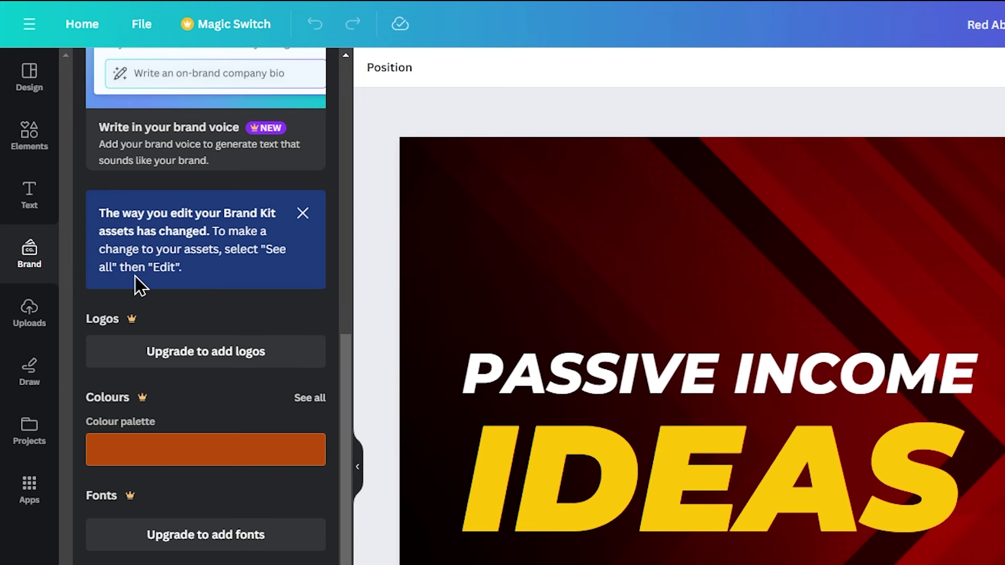
click(29, 317)
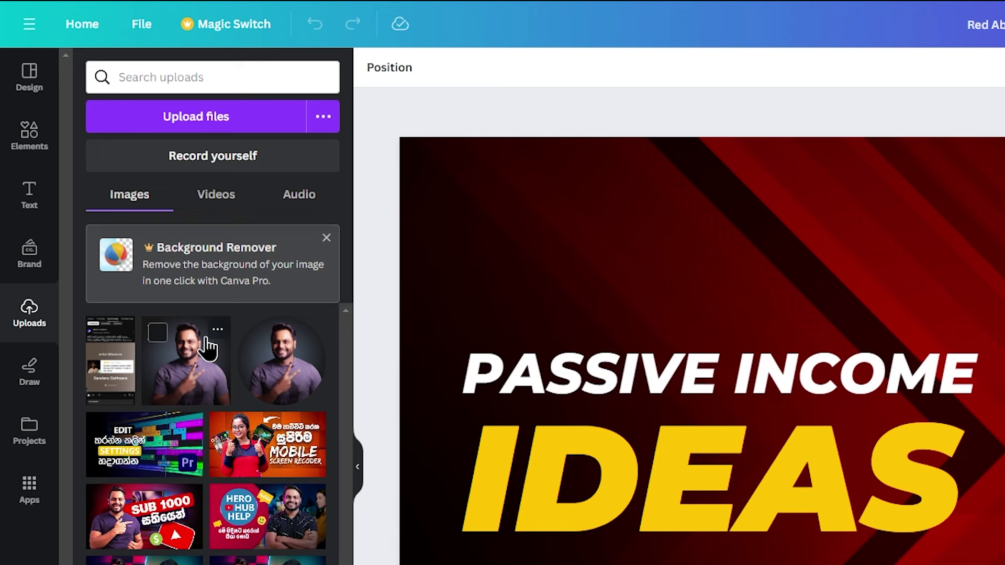
click(37, 383)
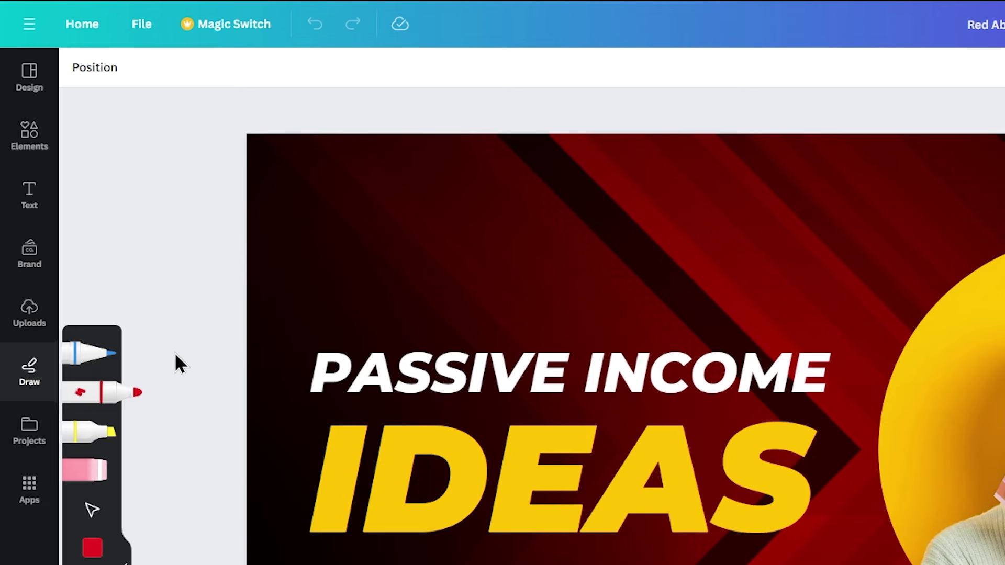
click(24, 444)
scroll(95, 546, down, 1)
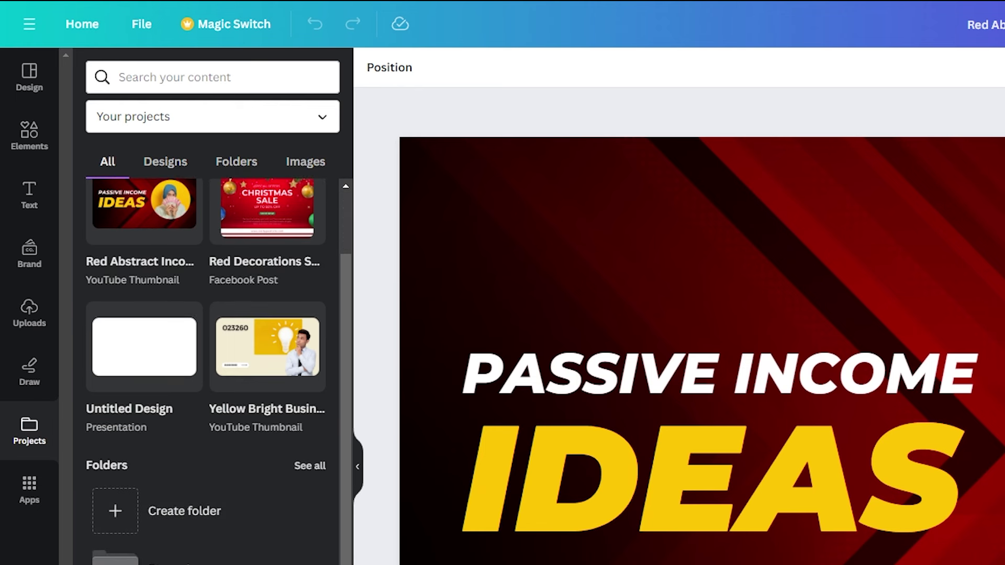
Step: Show the uploaded images again and select the thumbnail's red background and its circular photo in turn to view their editing options
click(34, 330)
click(561, 309)
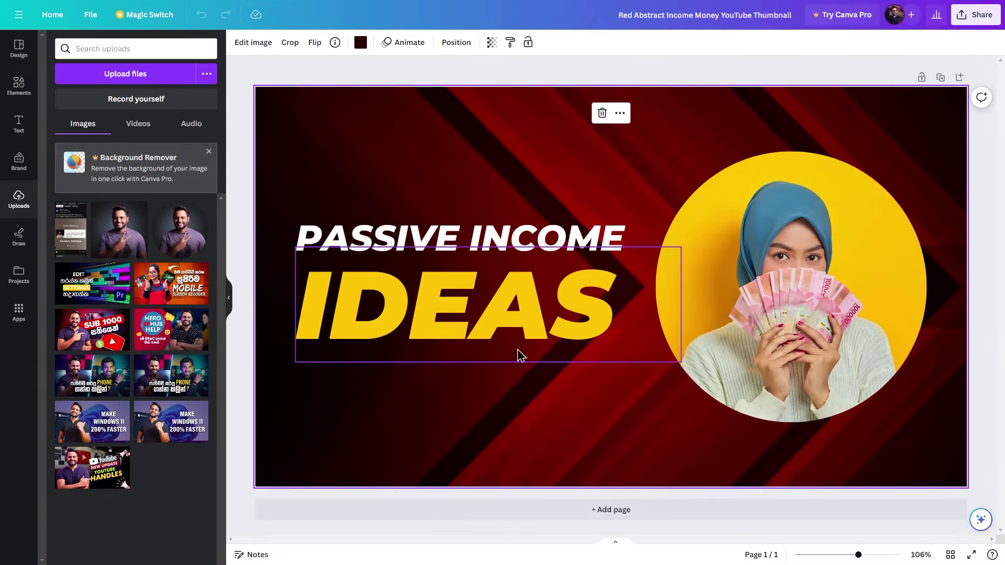
click(727, 316)
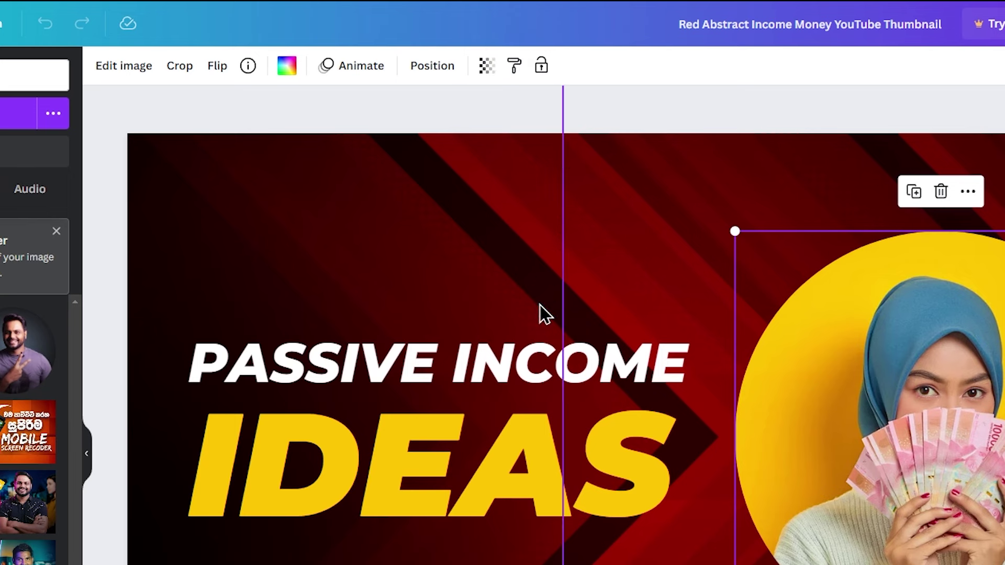
Step: Set the font size of the "PASSIVE INCOME" text to 50 and select the red background image
click(366, 358)
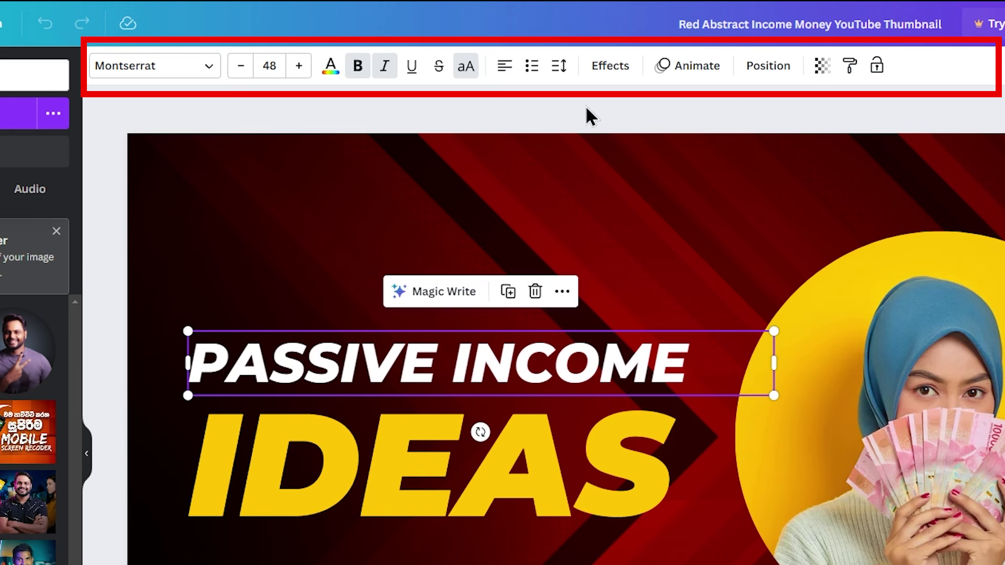
click(300, 67)
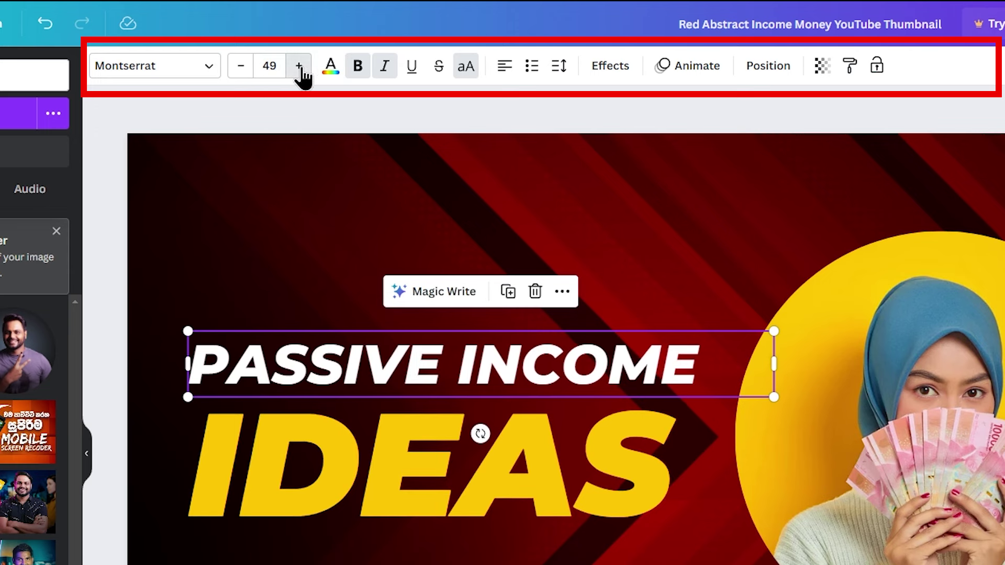
click(299, 66)
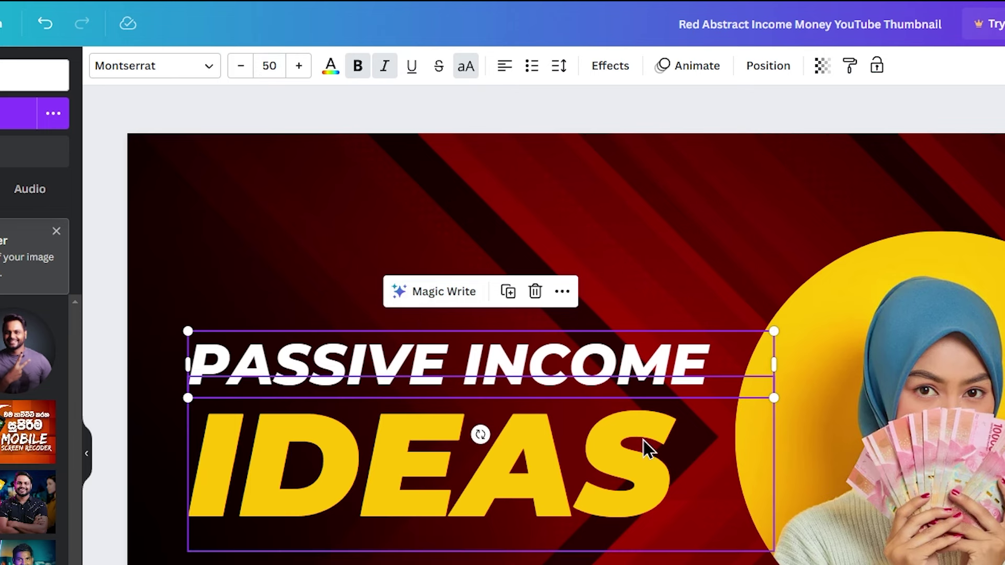
click(683, 216)
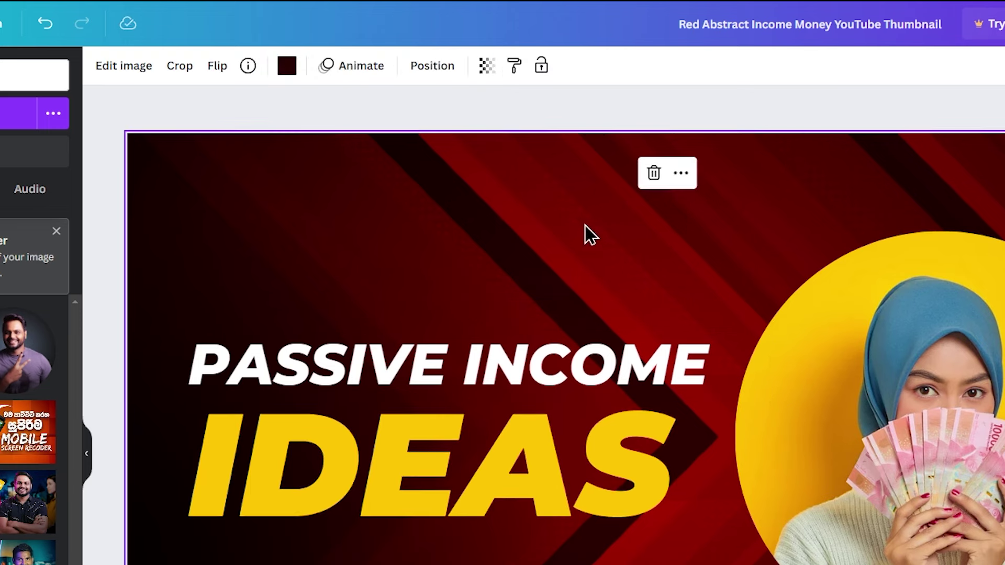
mouse_move(571, 218)
mouse_down()
mouse_move(581, 270)
mouse_move(571, 217)
mouse_up()
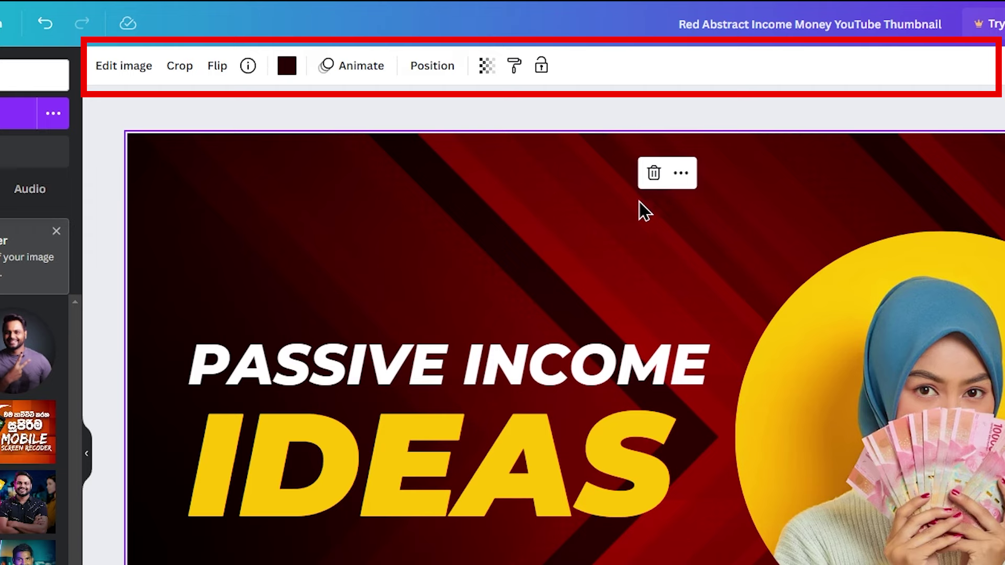
Step: Replace the "PASSIVE INCOME" text with "2024"
click(405, 361)
click(381, 356)
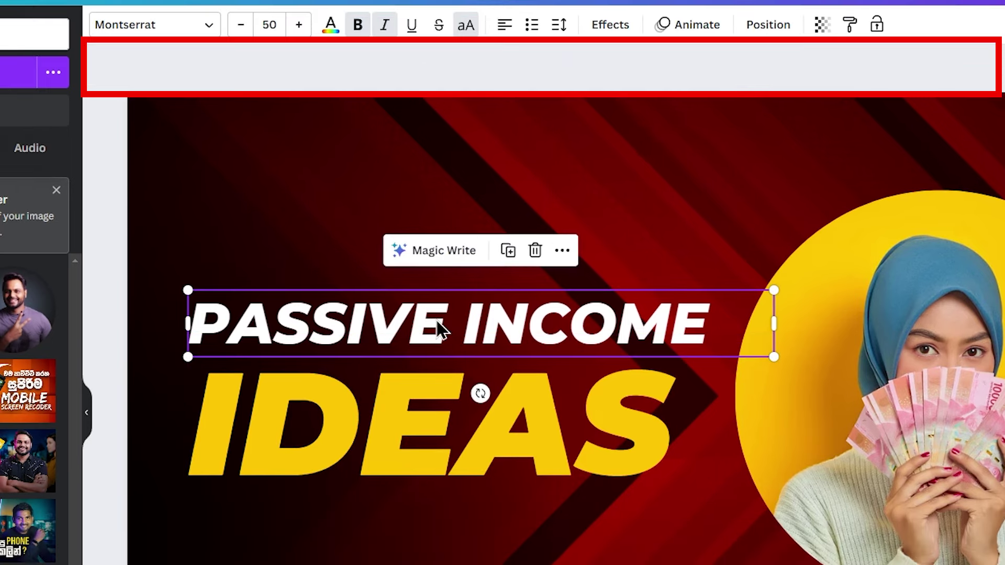
double_click(442, 368)
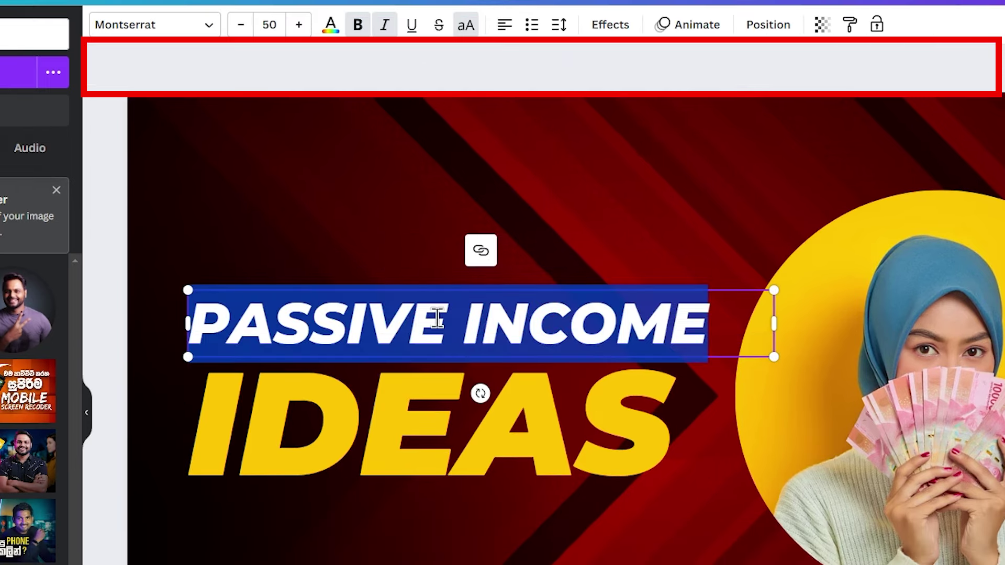
text(2024)
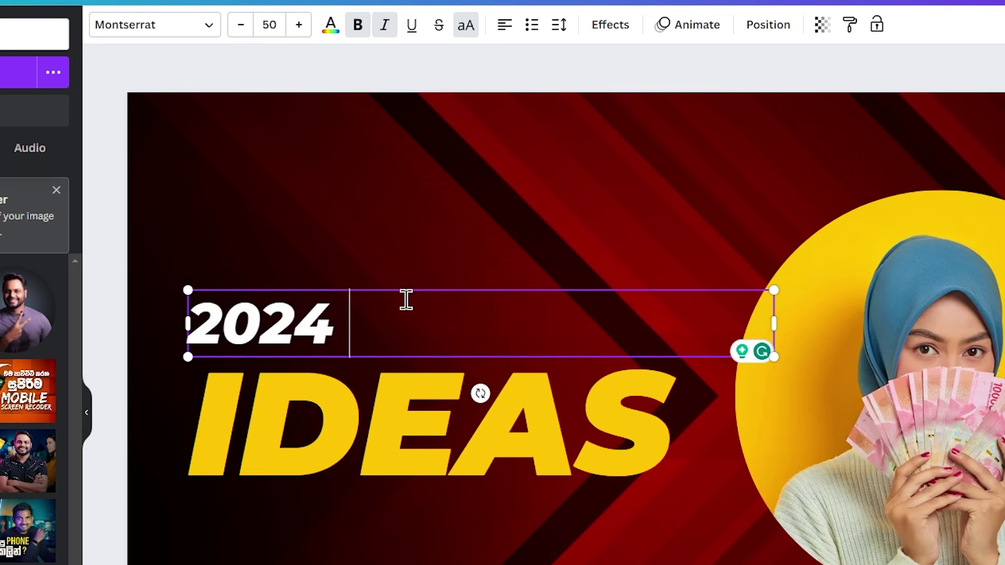
Step: Narrow the "2024" text box, enlarge the text and place it higher above "IDEAS"
click(380, 241)
click(398, 320)
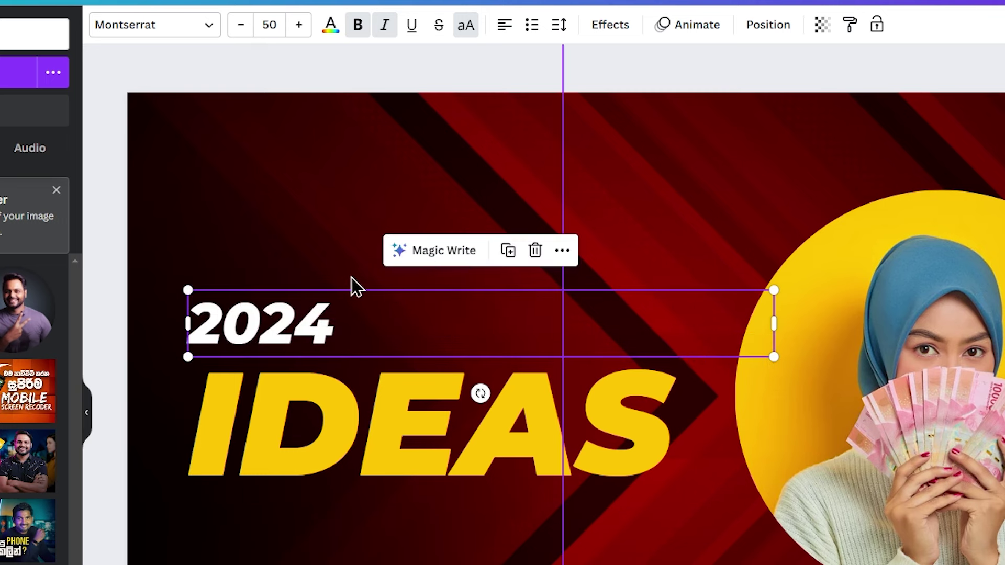
click(366, 322)
click(560, 318)
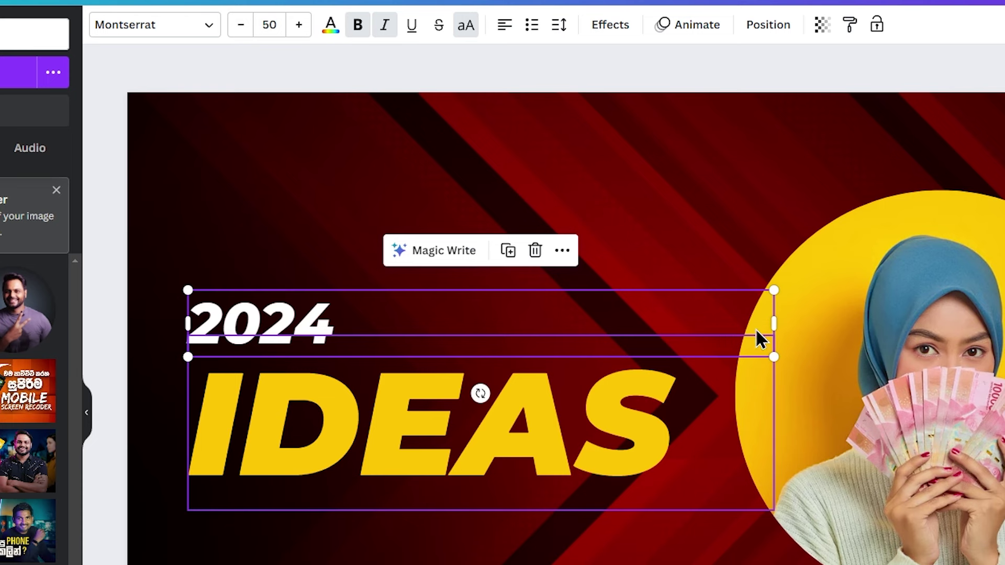
drag(777, 325, 489, 168)
drag(385, 261, 393, 202)
Step: Replace the "IDEAS" text with "YOUTUBE" and widen its text box so the word fits on one line
double_click(390, 414)
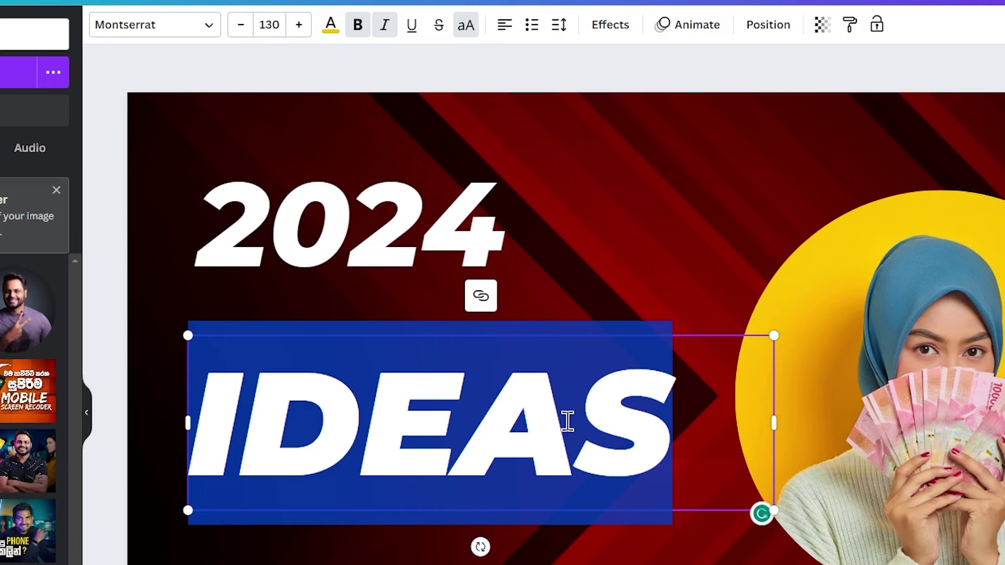
text(YOUTUBE)
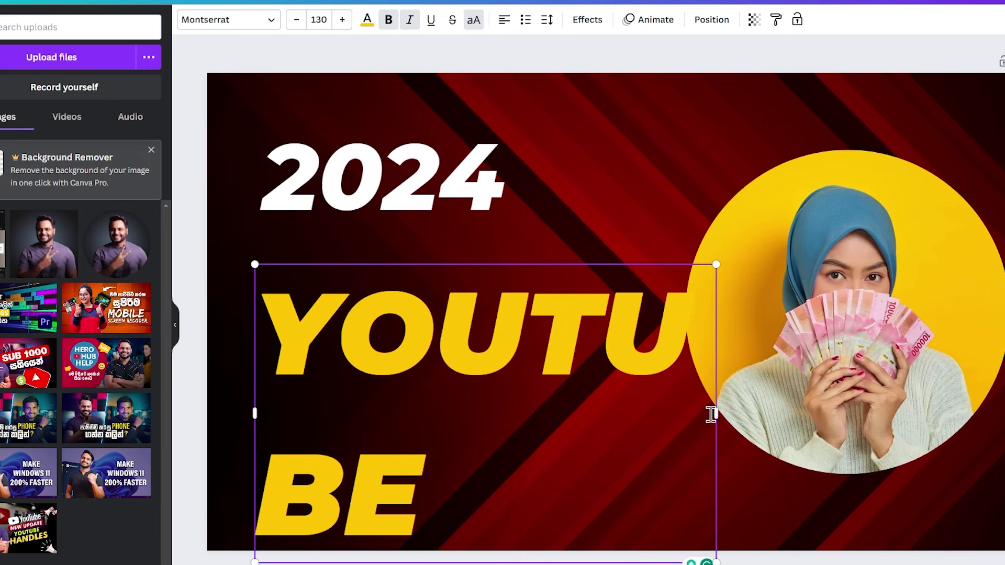
drag(716, 413, 883, 408)
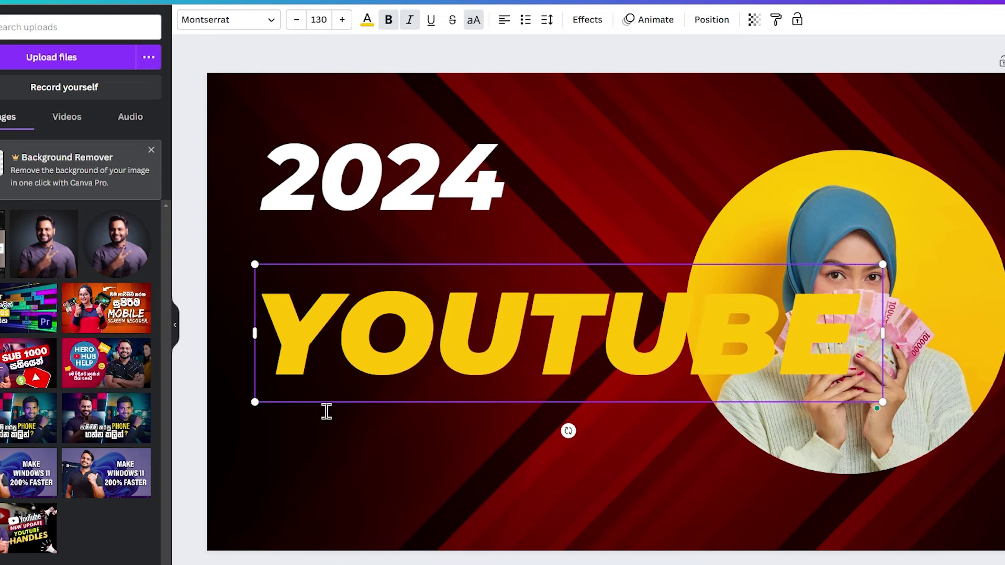
Step: Scale the "YOUTUBE" text down to font size 89.3 and place it directly below "2024", clear of the photo
drag(255, 404, 451, 360)
drag(637, 325, 476, 323)
click(503, 319)
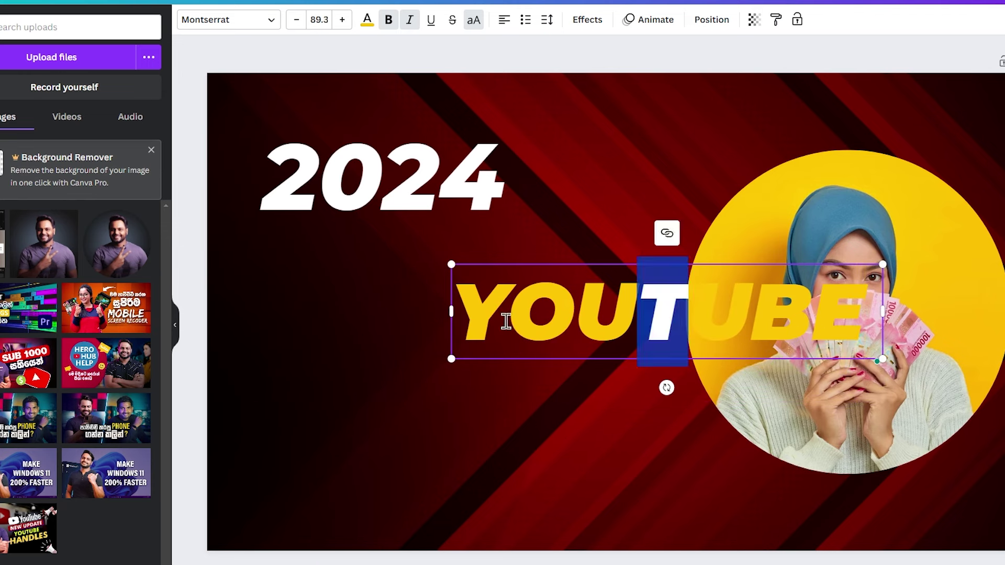
drag(629, 351, 648, 351)
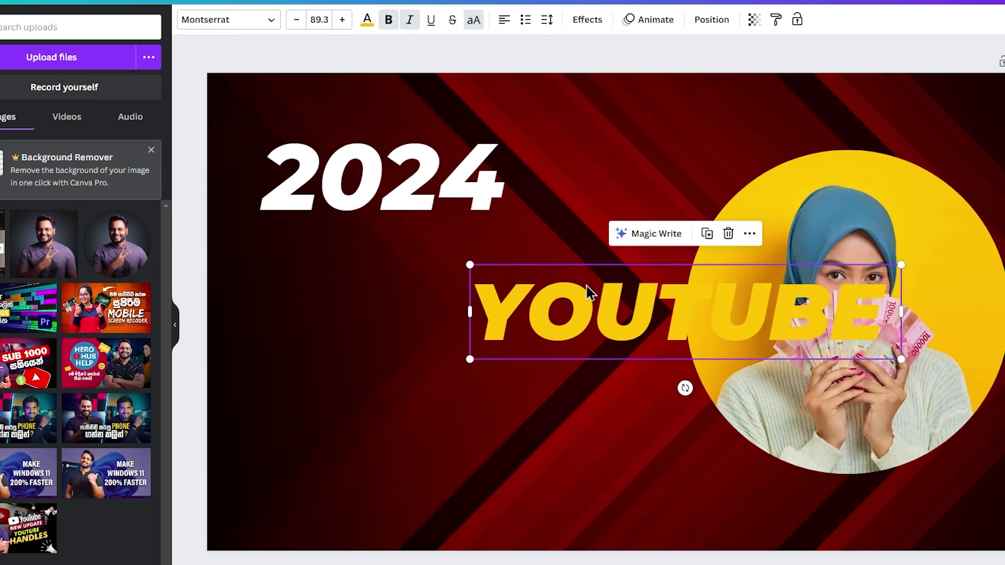
drag(649, 320, 419, 256)
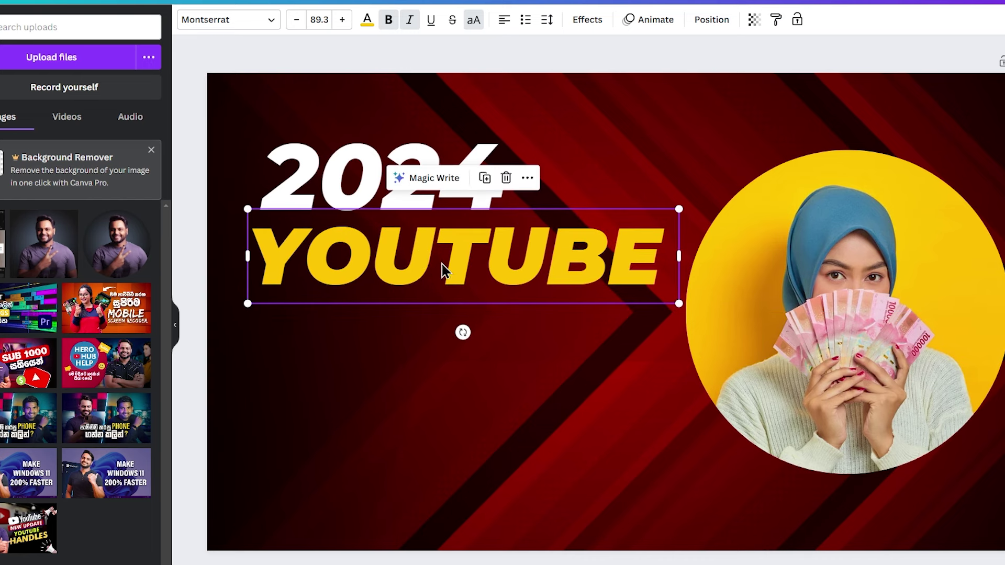
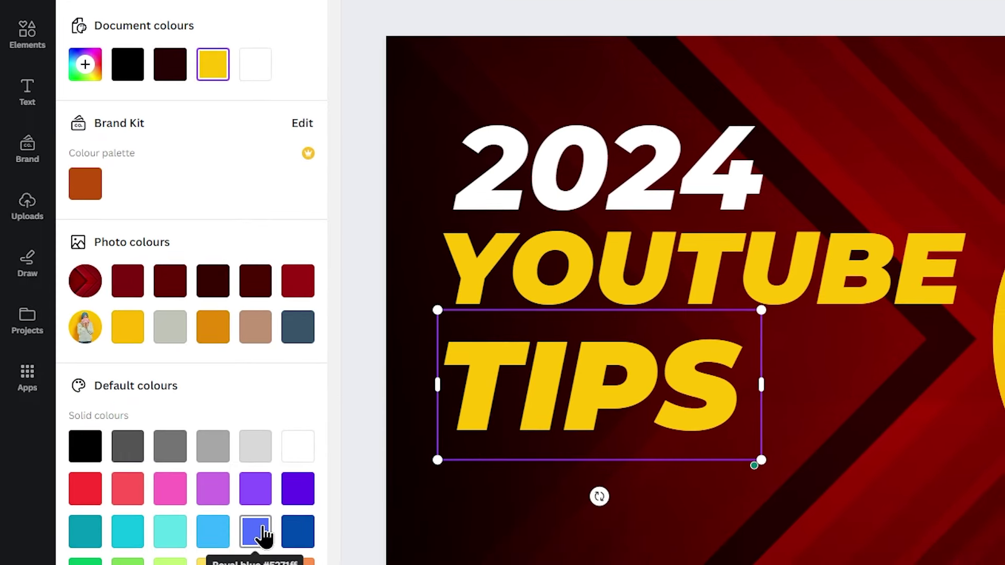
Step: Apply the royal blue #5271ff colour to the "TIPS" text
click(258, 530)
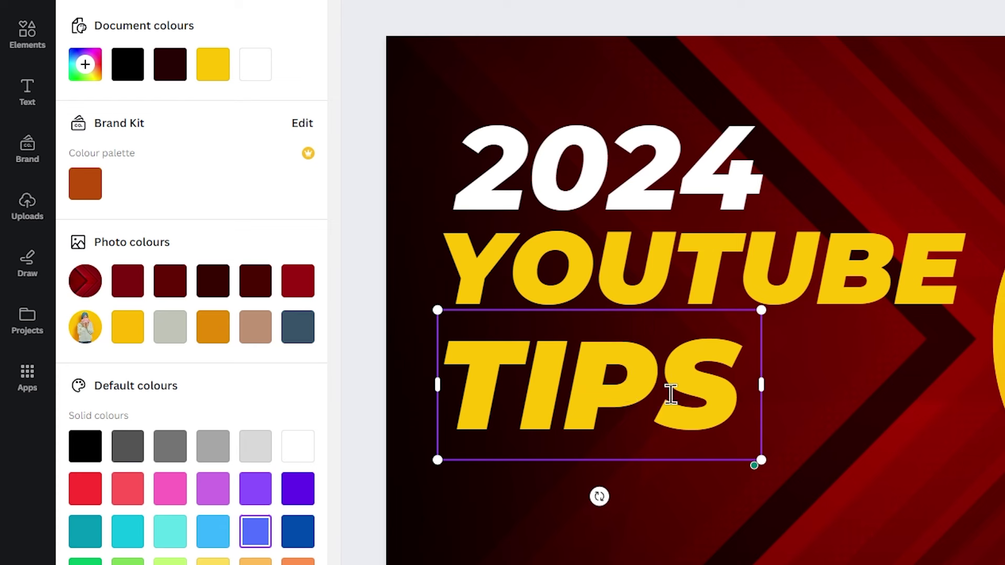
Step: Select the whole word "TIPS" and recolour it with the royal blue from the default solid colours
click(735, 388)
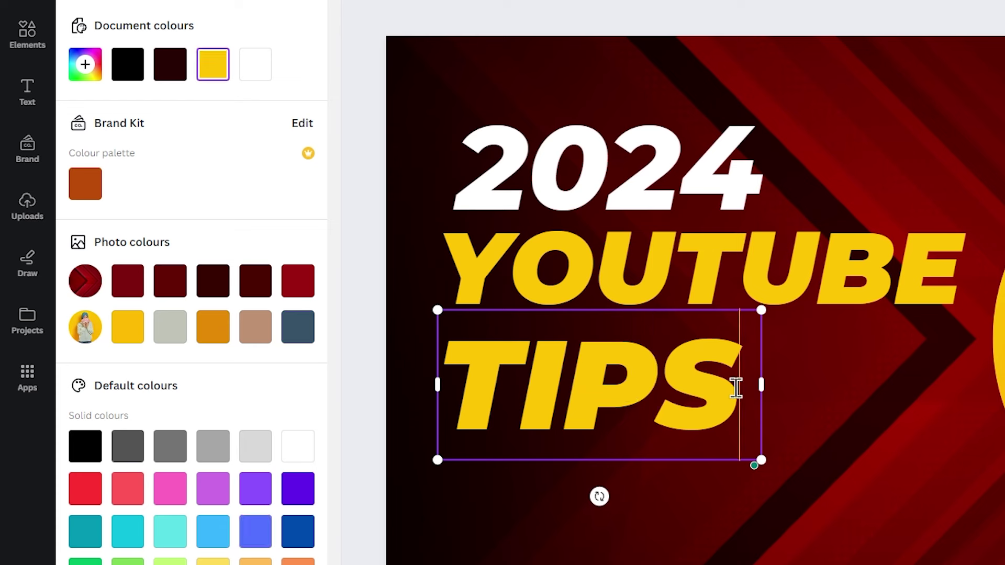
drag(735, 386, 423, 393)
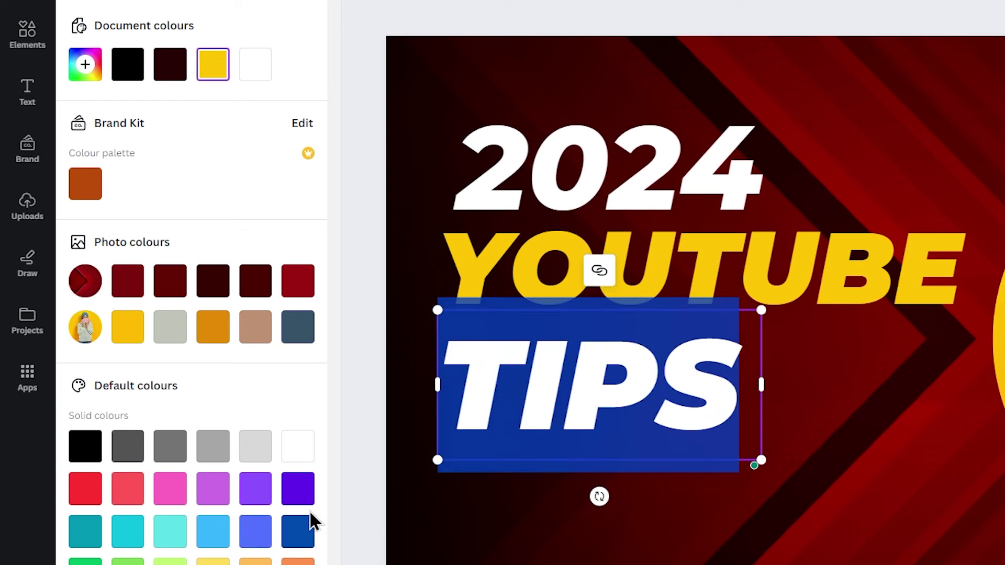
click(262, 535)
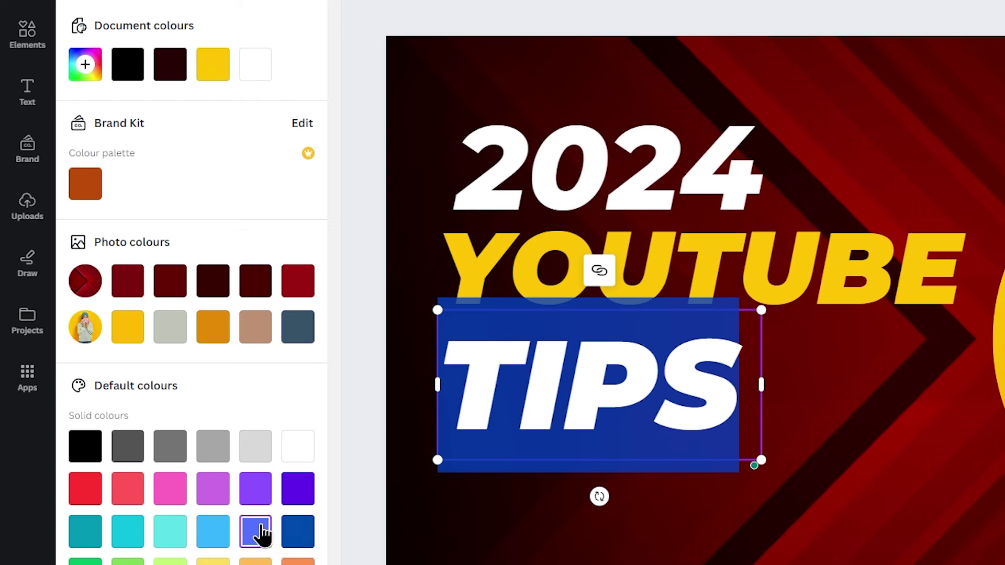
click(649, 410)
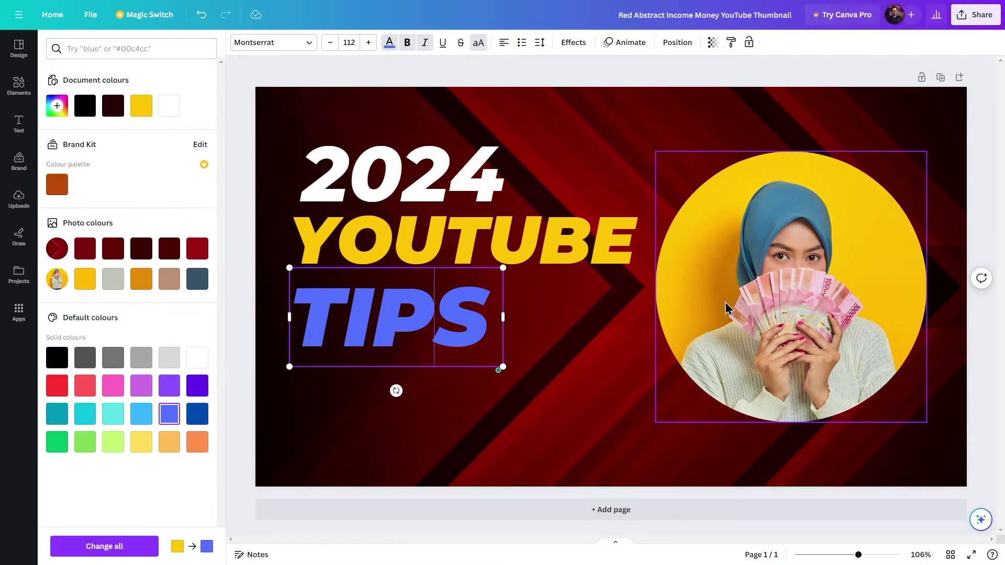
Step: Upload the YouTube play button image "pngimg.com - youtube_PNG102352.png" from the Downloads folder
click(717, 304)
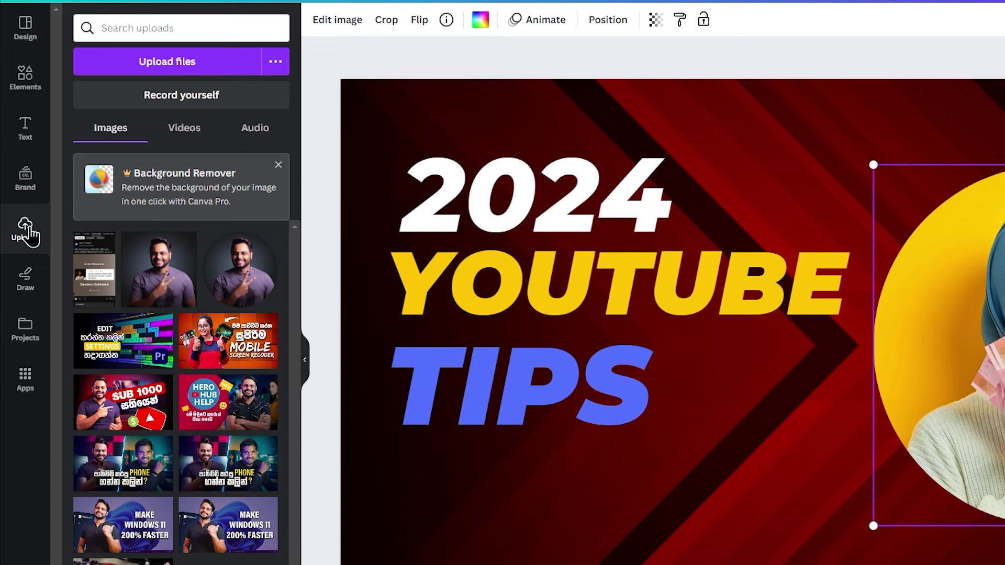
click(183, 61)
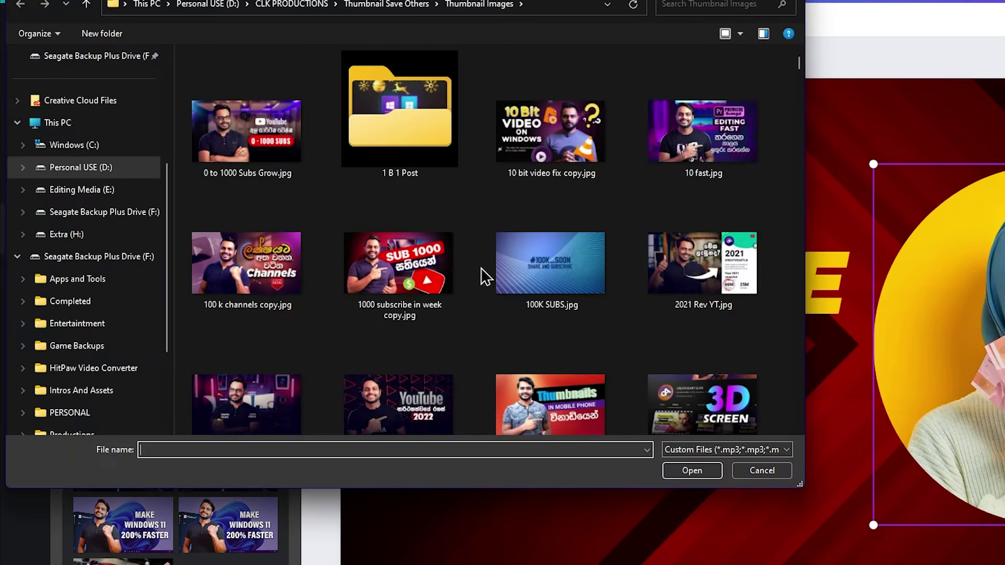
scroll(94, 215, up, 3)
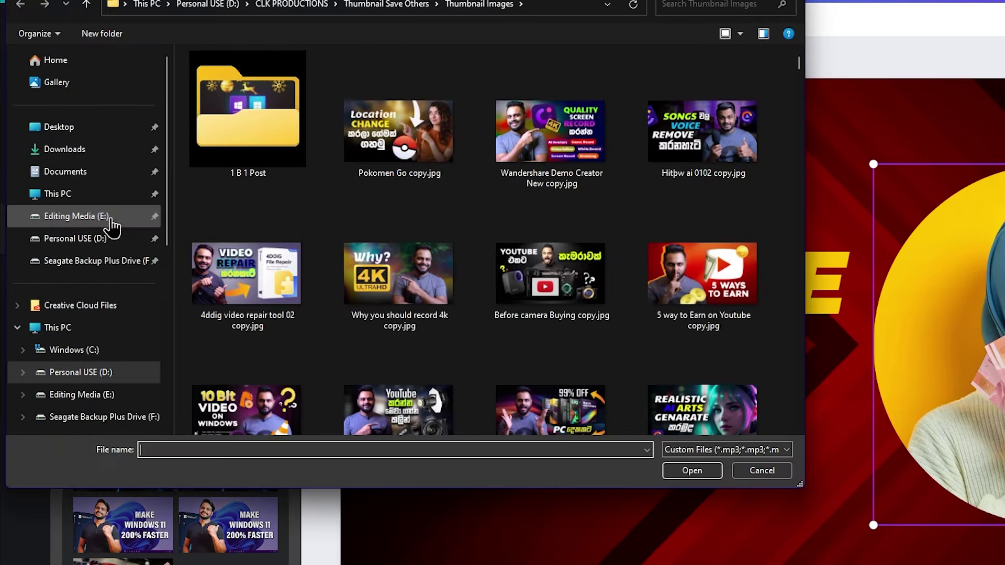
click(101, 152)
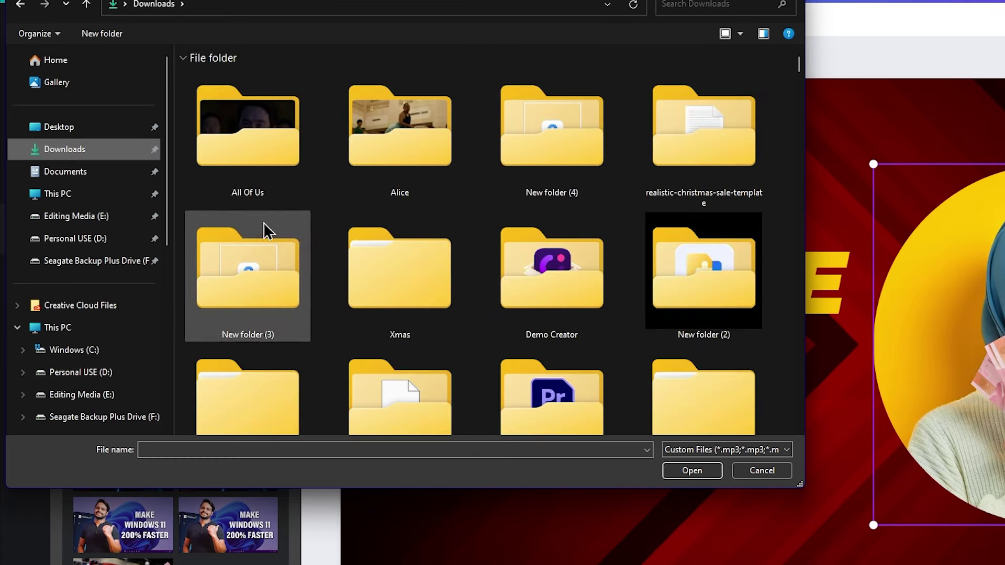
scroll(314, 236, down, 3)
scroll(406, 253, down, 15)
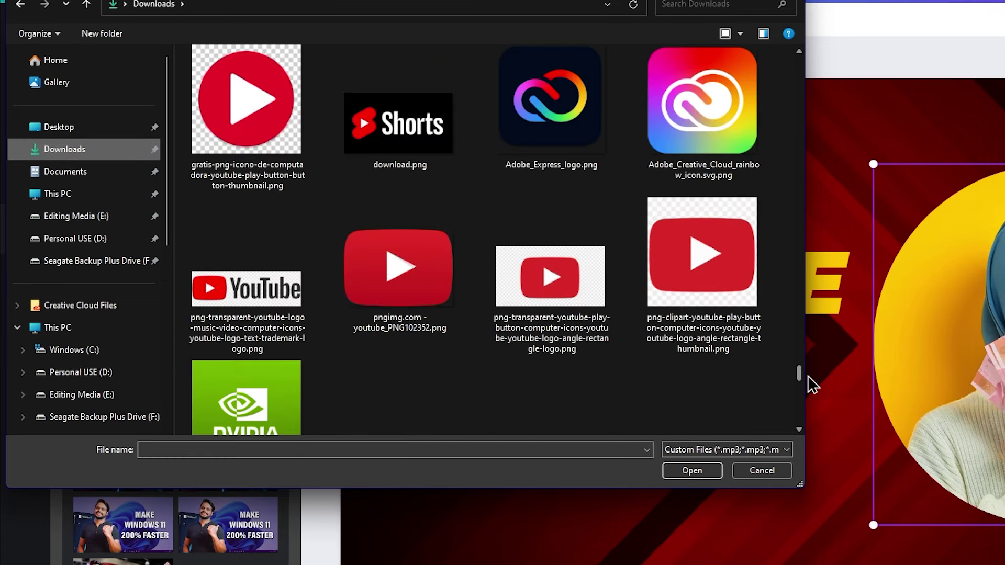
scroll(680, 377, up, 1)
click(427, 375)
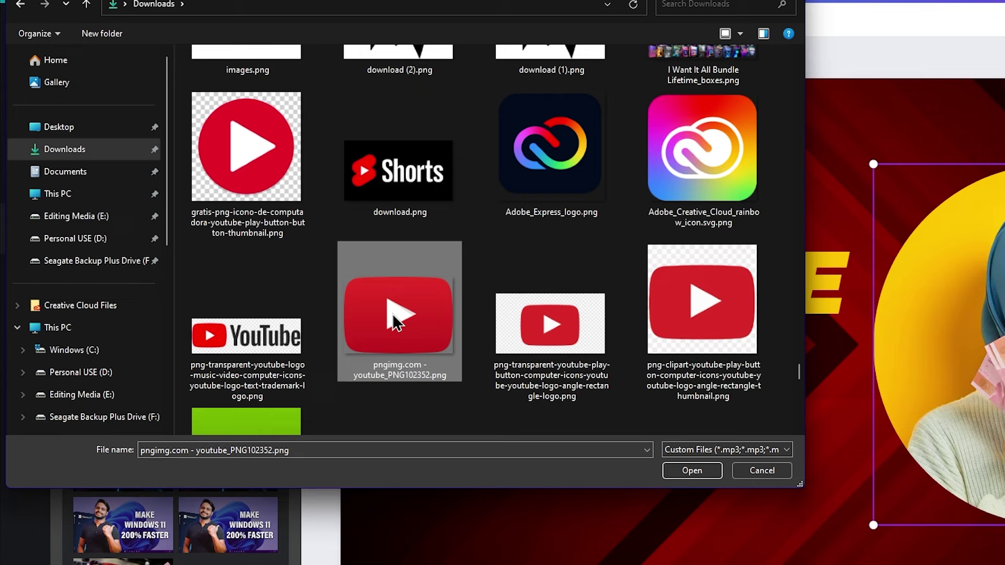
click(704, 473)
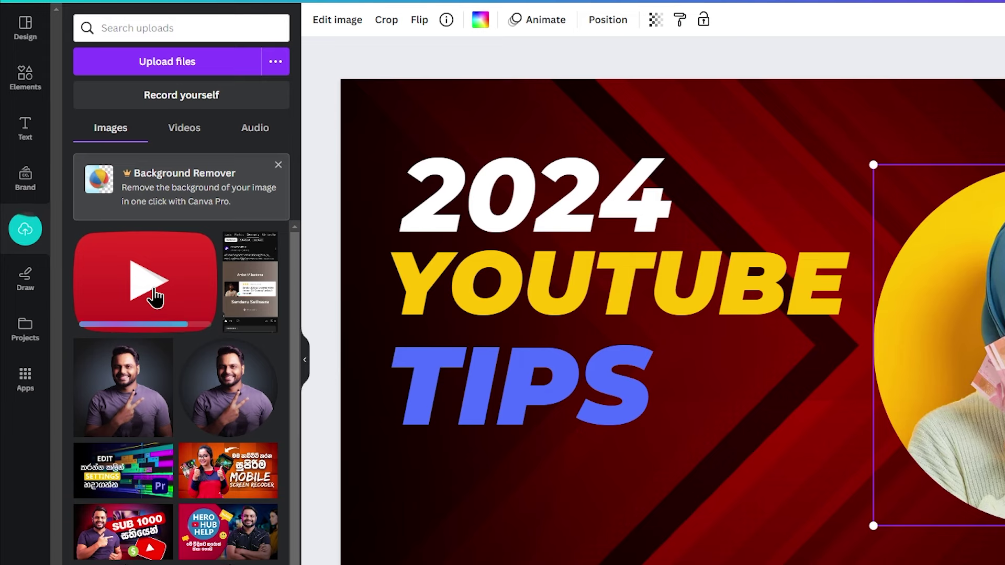
Step: Add the uploaded square portrait of the man in the purple T-shirt and place it beside the circular photo, against the page's lower edge
click(661, 563)
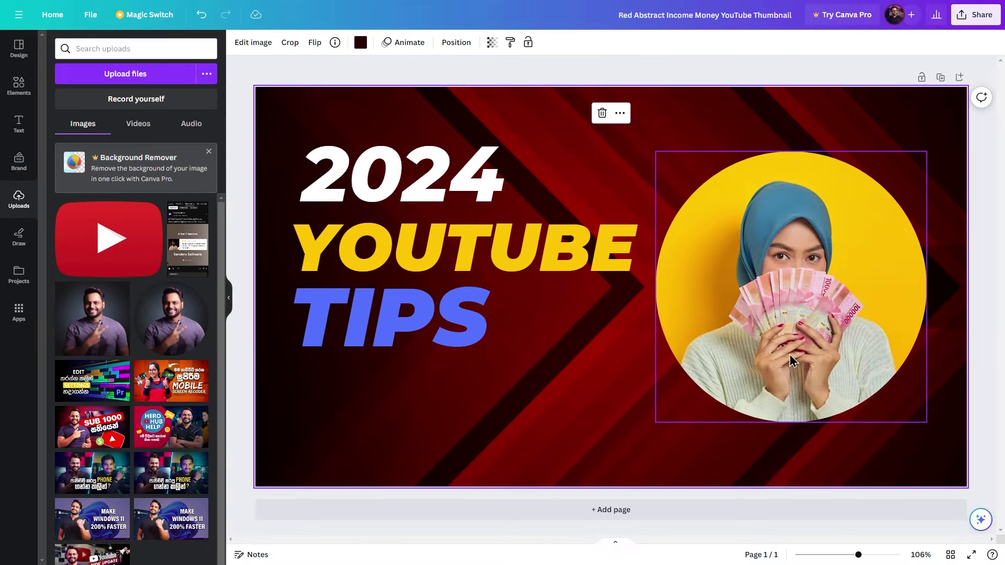
click(812, 337)
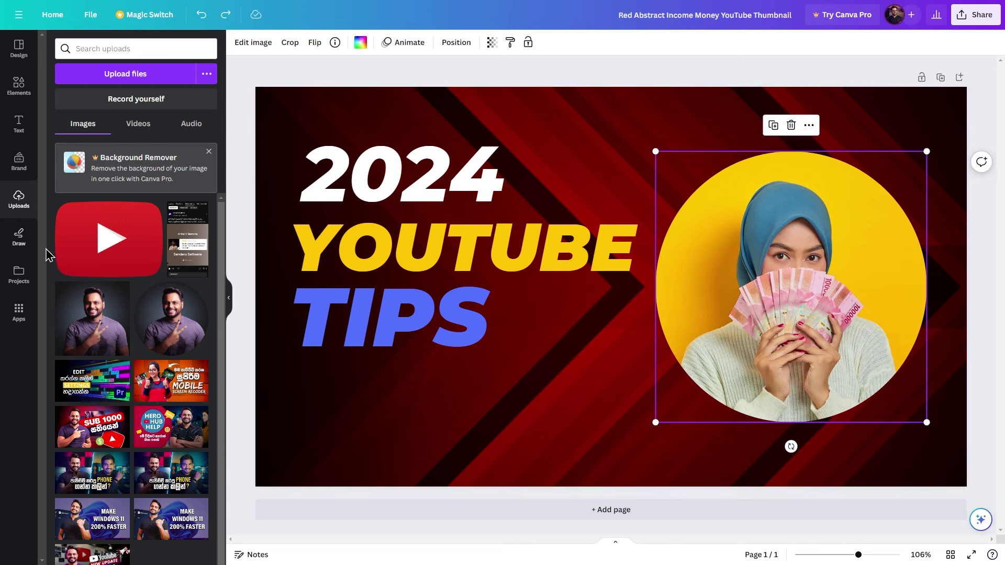
click(109, 337)
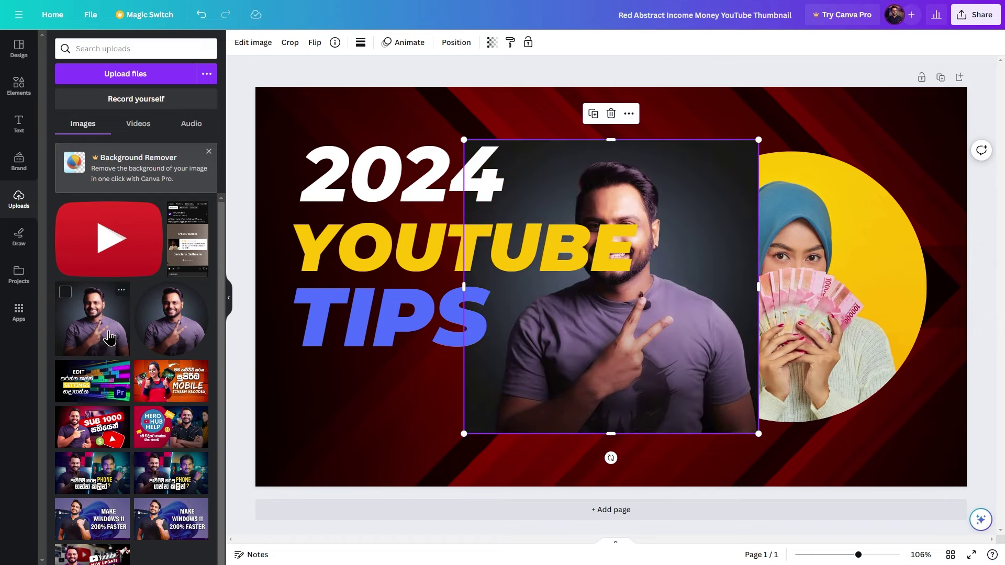
drag(614, 335, 491, 403)
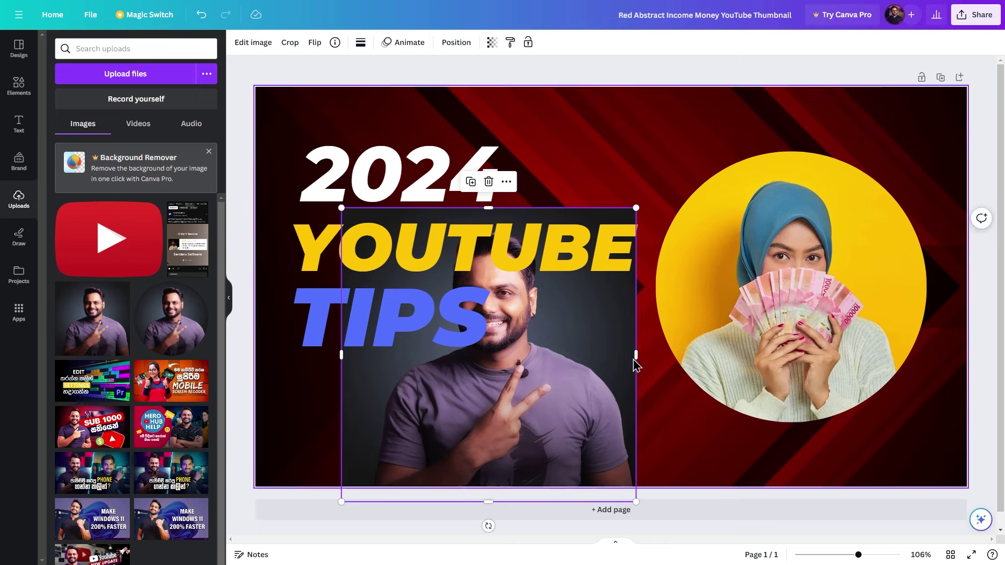
mouse_move(542, 359)
mouse_down()
mouse_move(599, 337)
mouse_move(552, 348)
mouse_up()
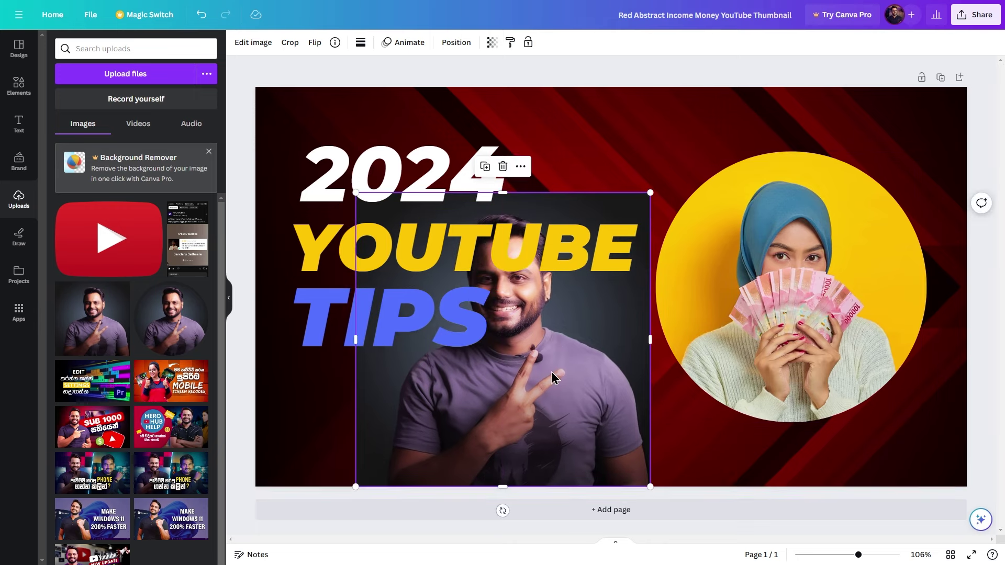